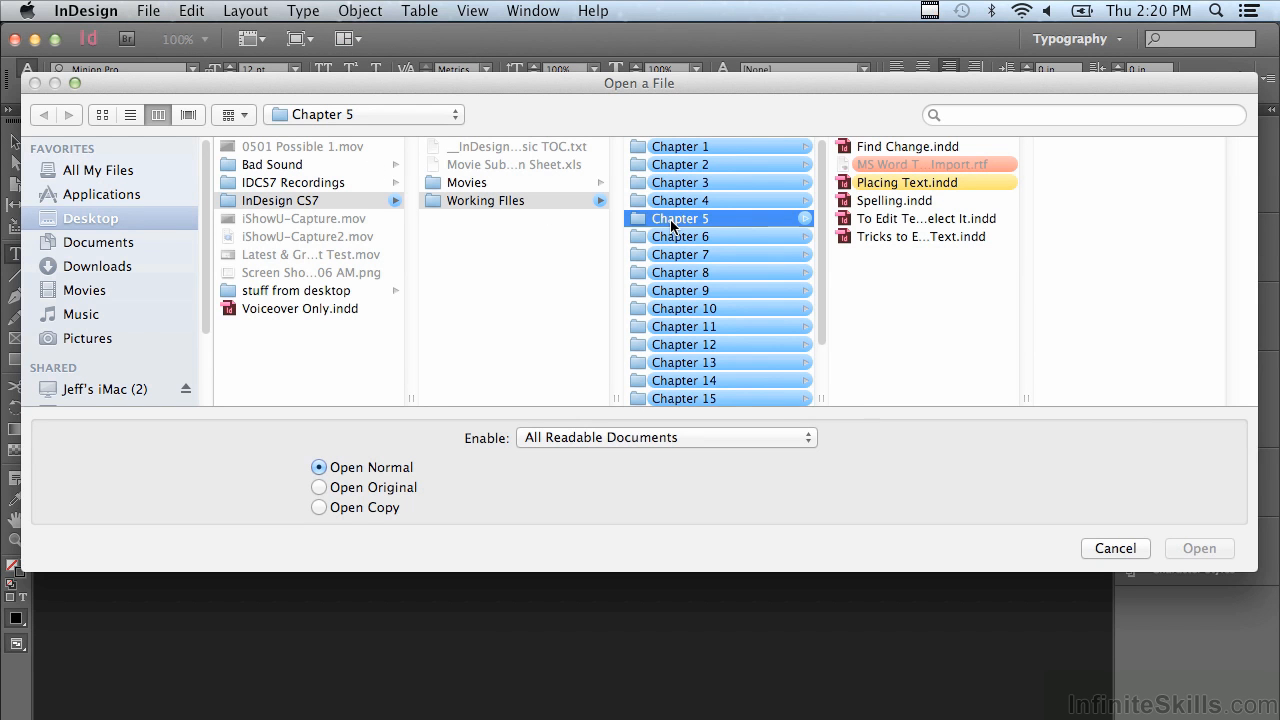
Open Placing Text.indd from the Chapter 5 folder and inspect the text frame on its first page.
left_click(858, 188)
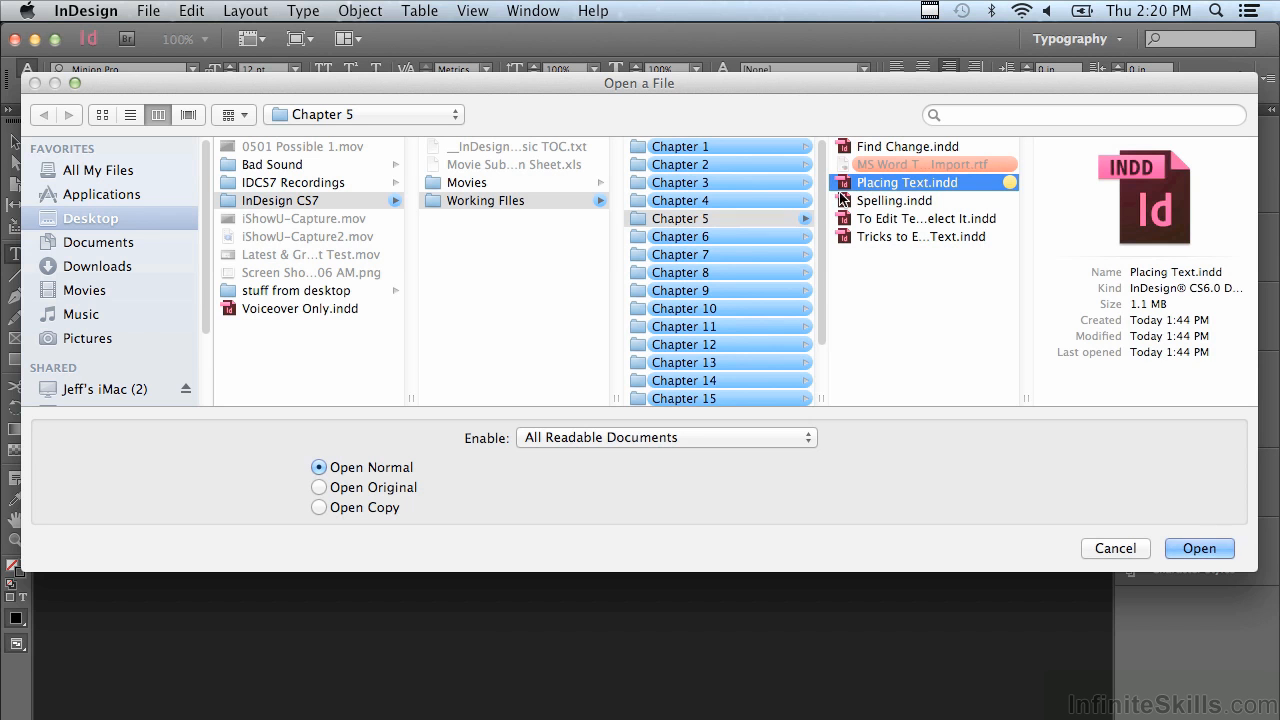
left_click(1180, 549)
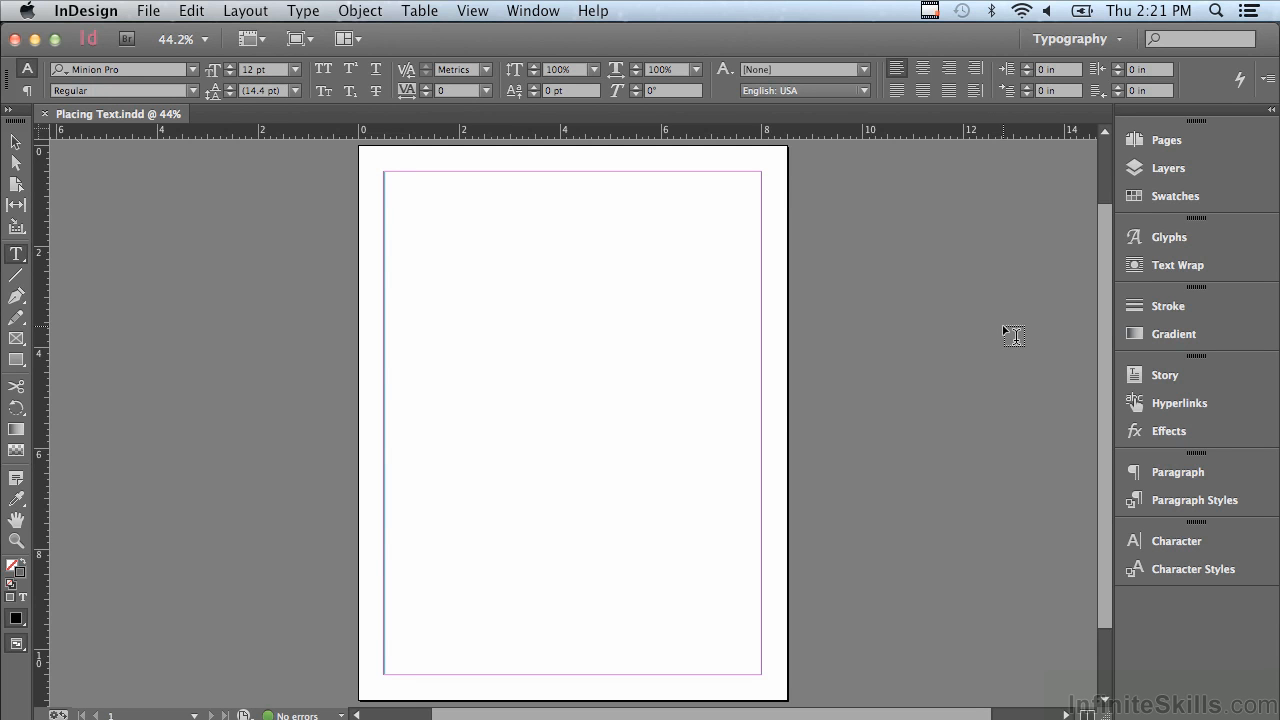
left_click(15, 141)
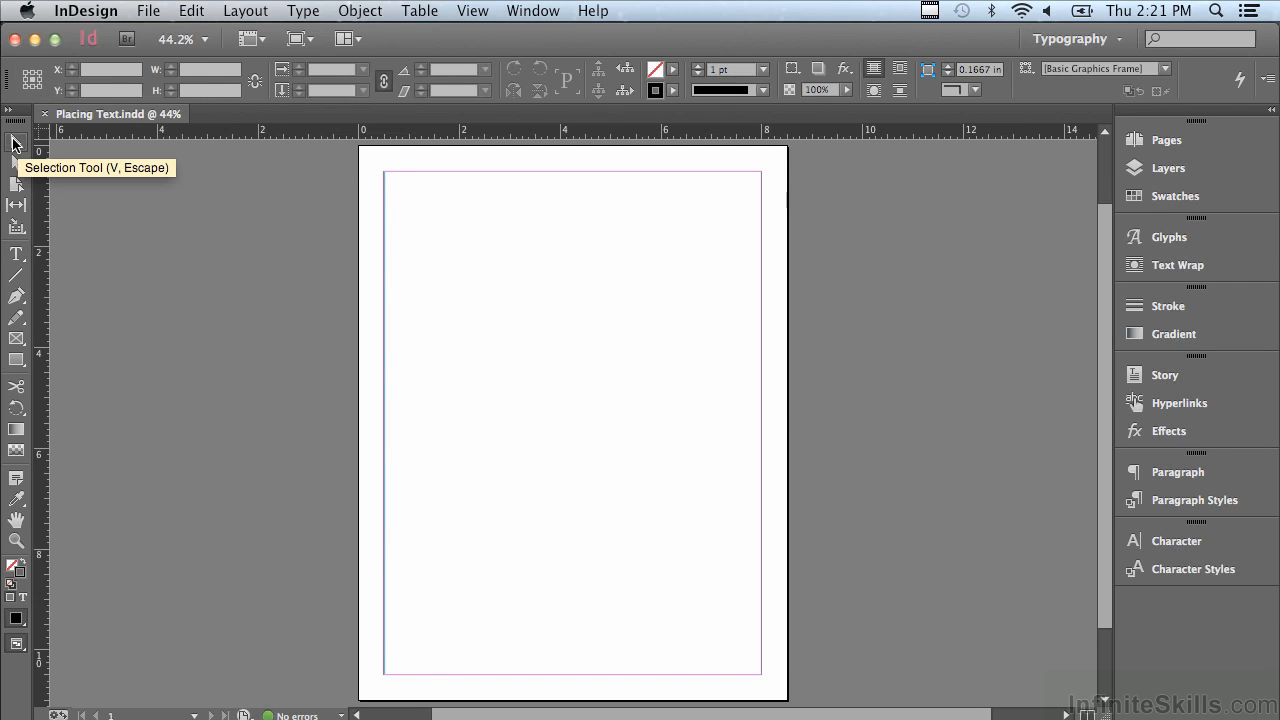
left_click(423, 219)
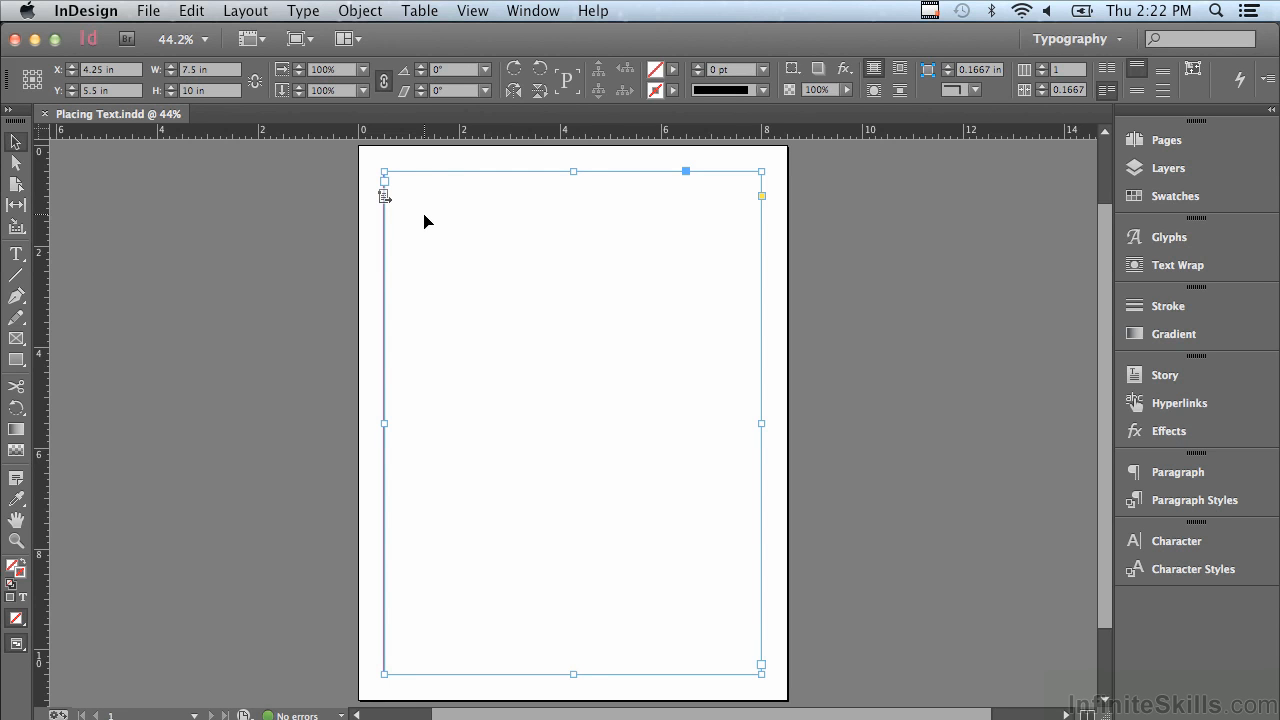
left_click(268, 192)
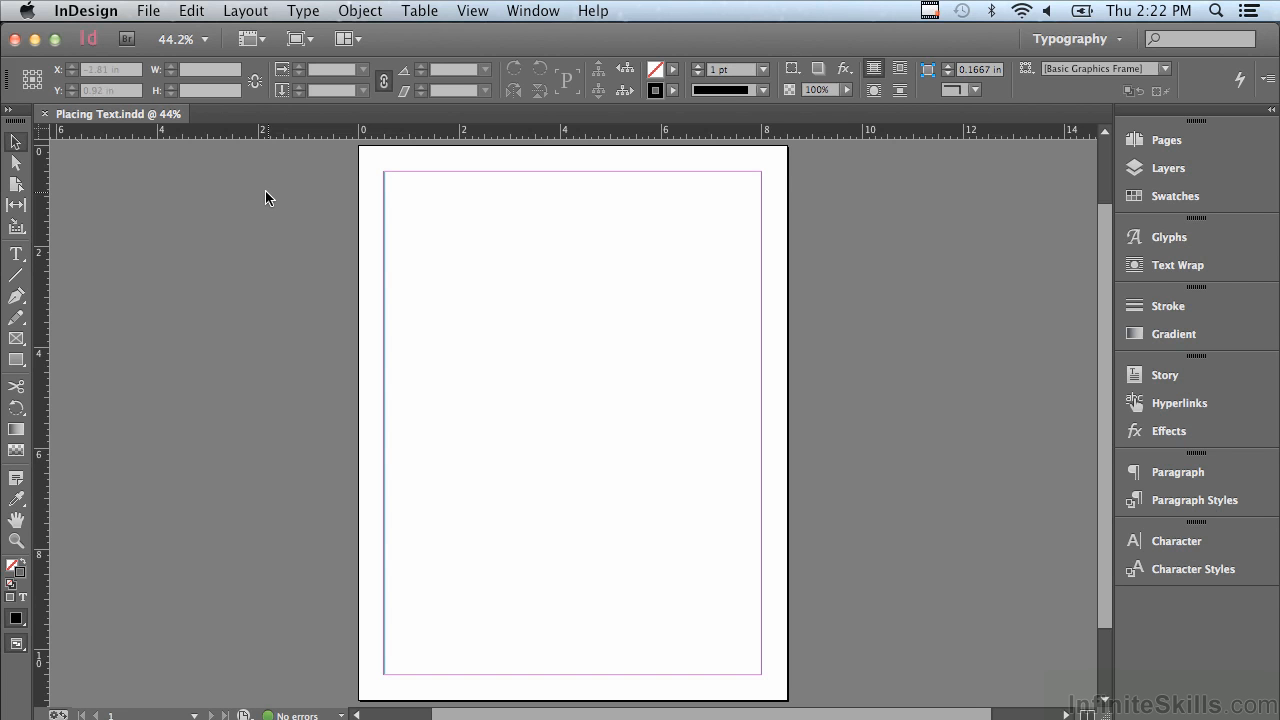
Place MS Word Text to Import.rtf with styles and formatting removed from text and tables, autoflowing it from the first page.
left_click(144, 10)
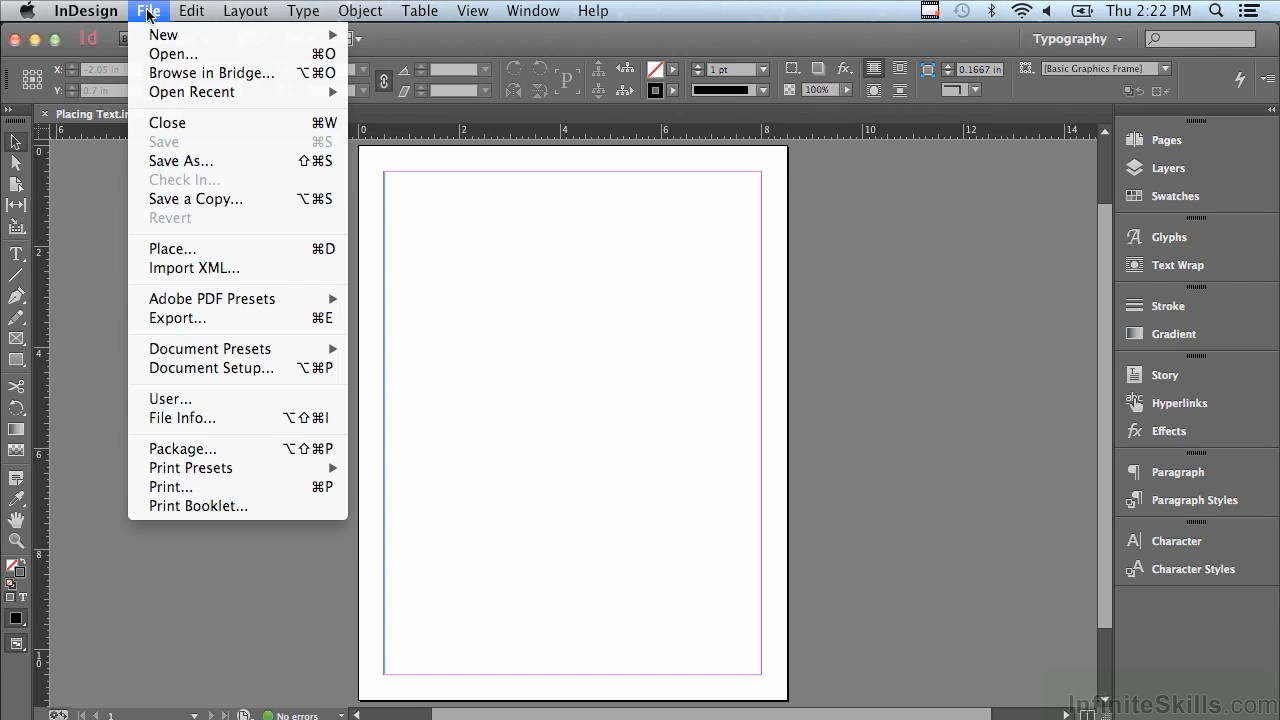
left_click(172, 249)
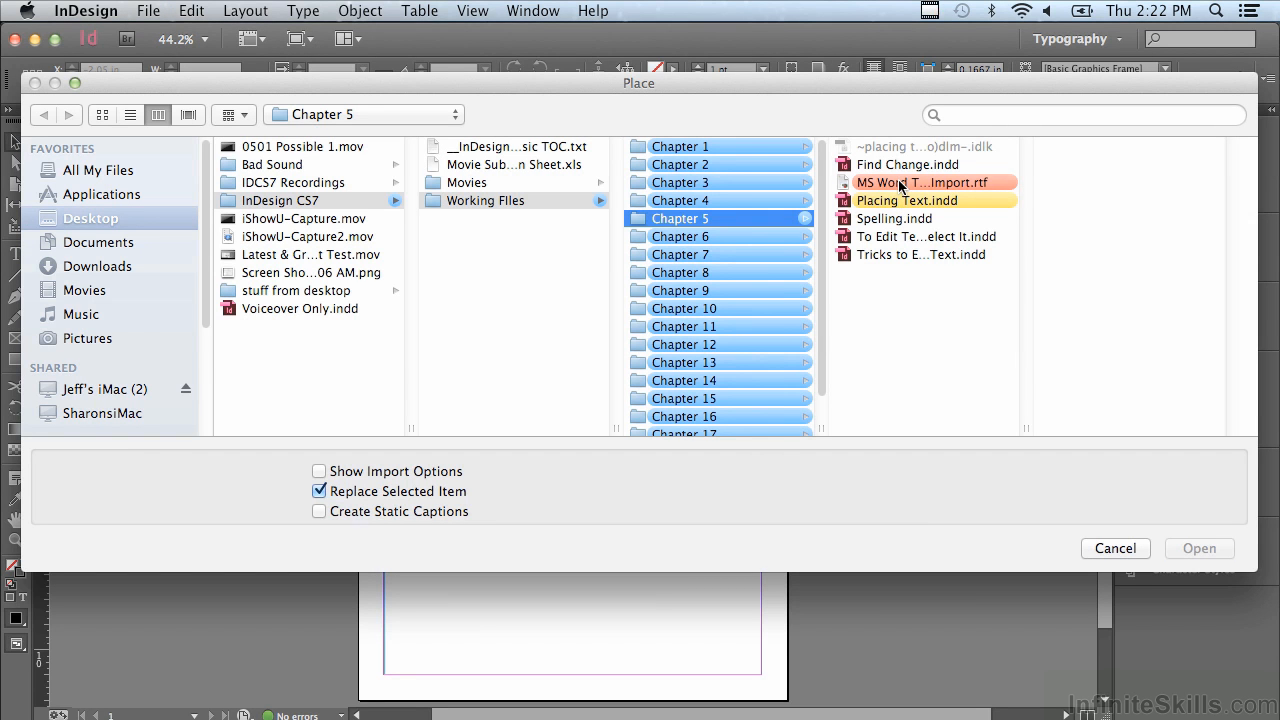
left_click(901, 183)
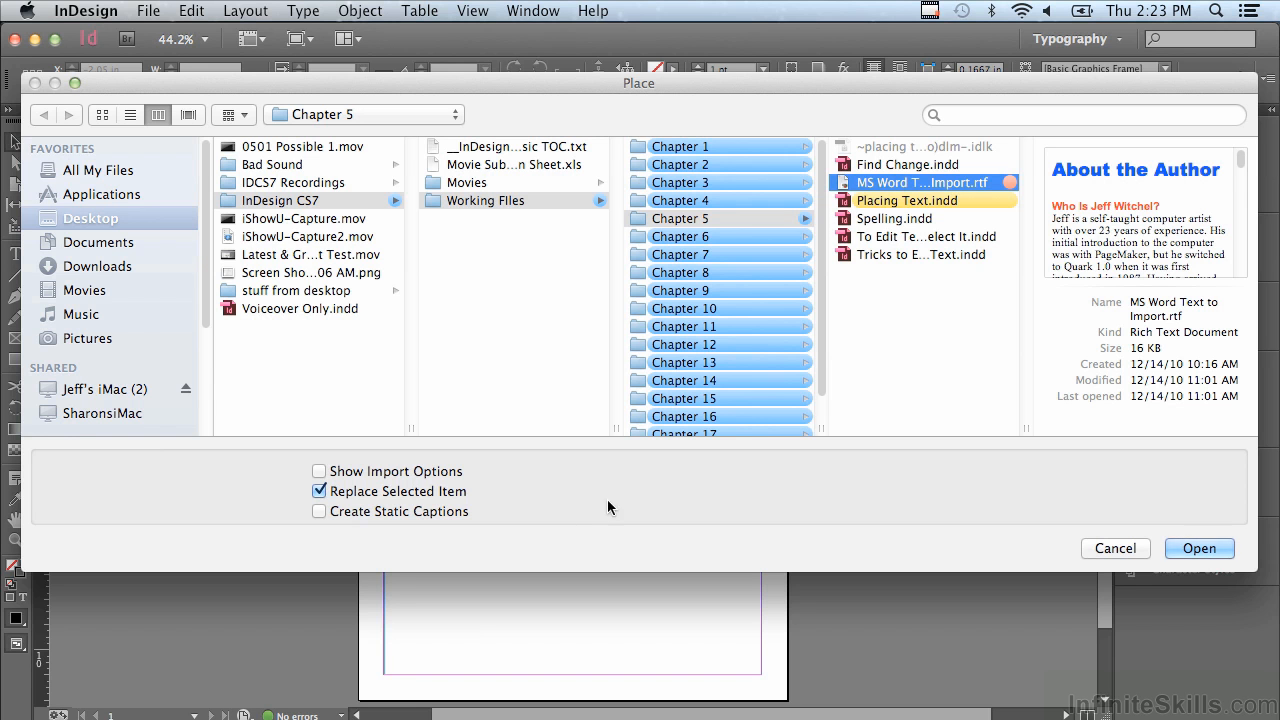
left_click(1190, 548, "shift")
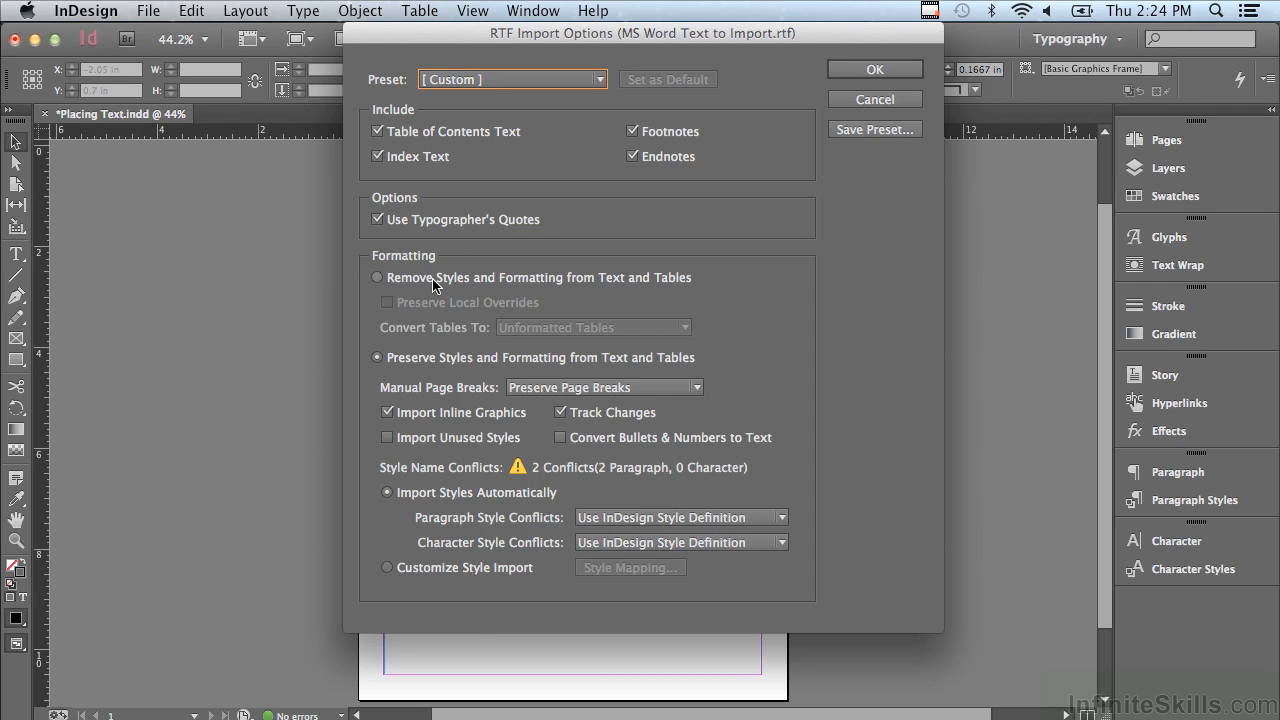
left_click(380, 280)
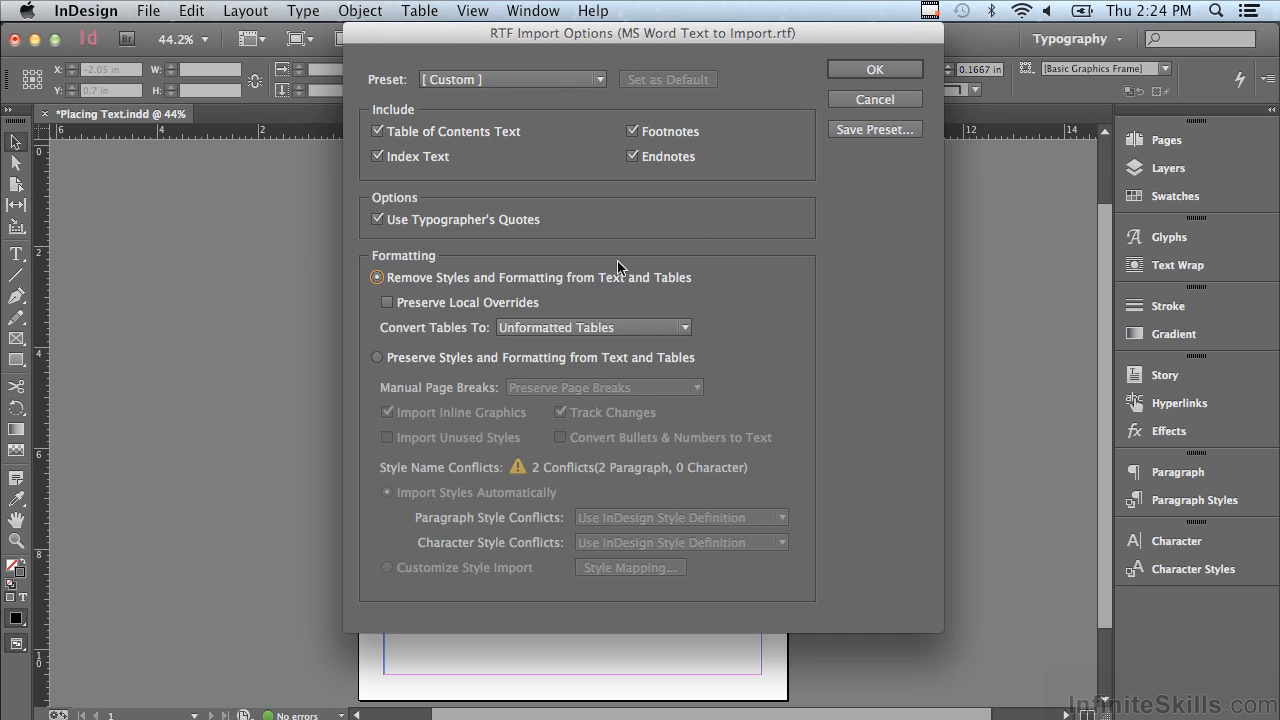
left_click(842, 75)
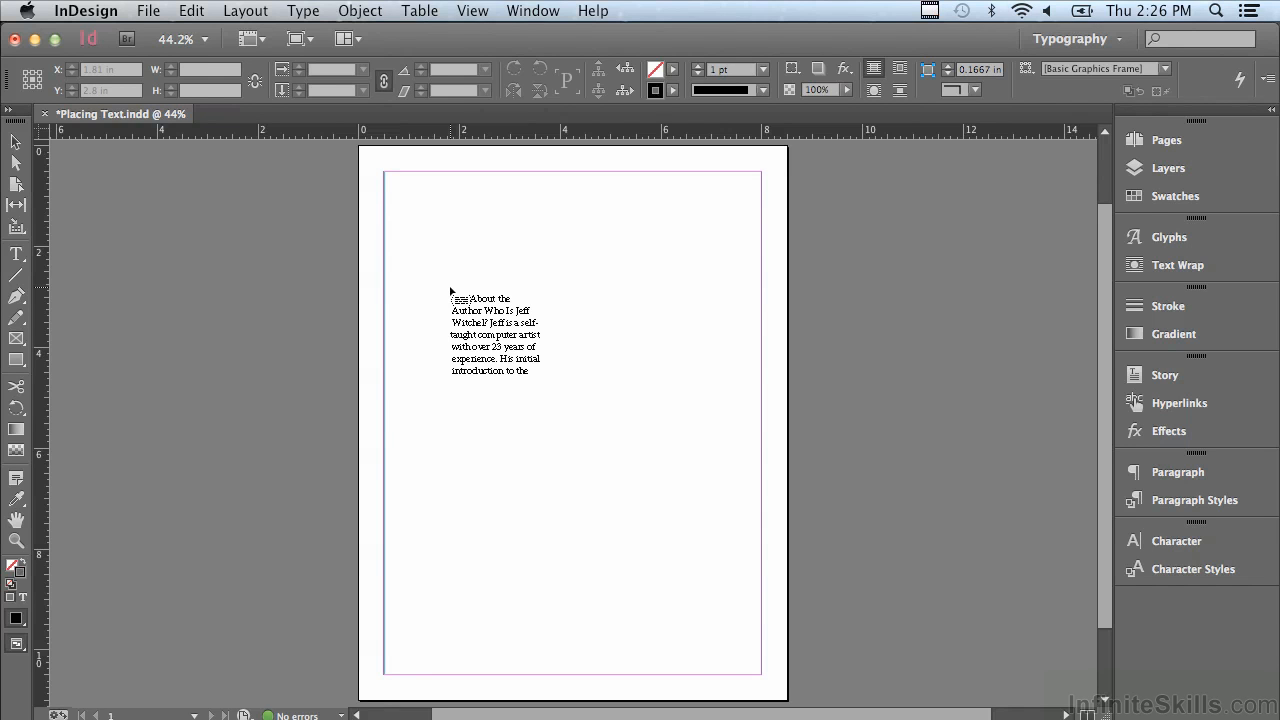
left_click(450, 289, "shift")
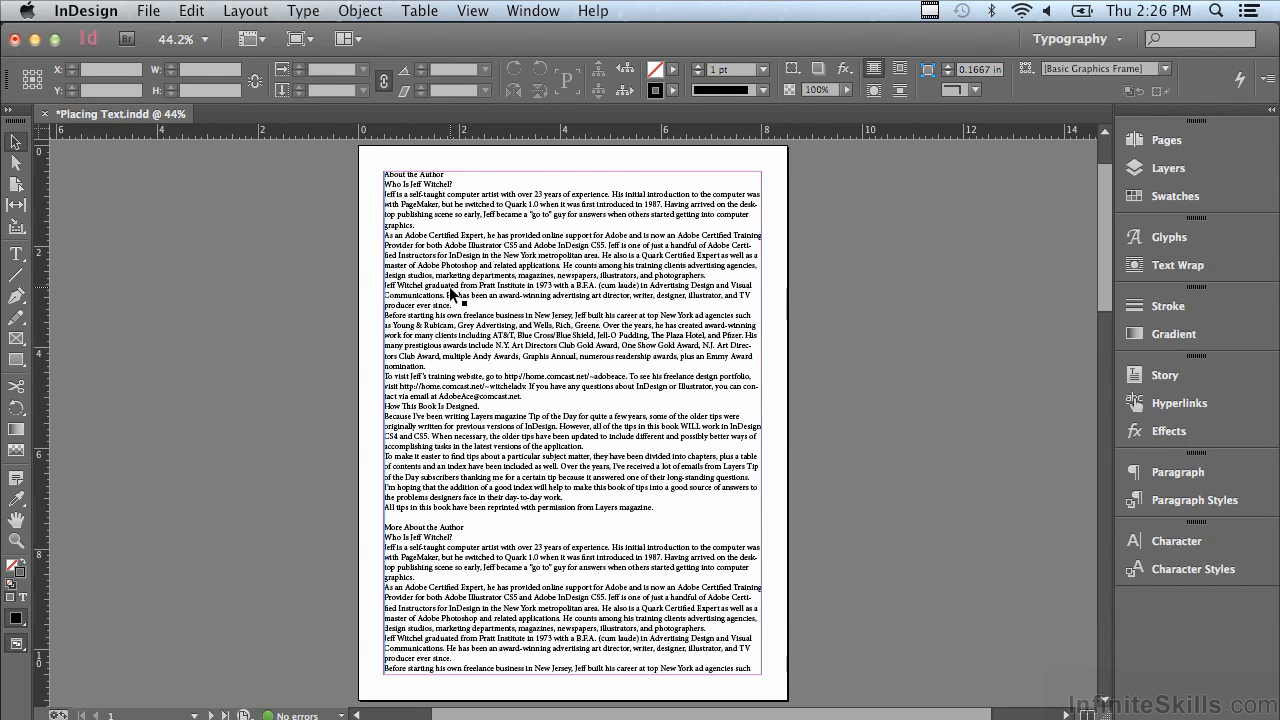
Zoom in on the upper part of the first page to examine the formatting of the placed text.
left_click(16, 543)
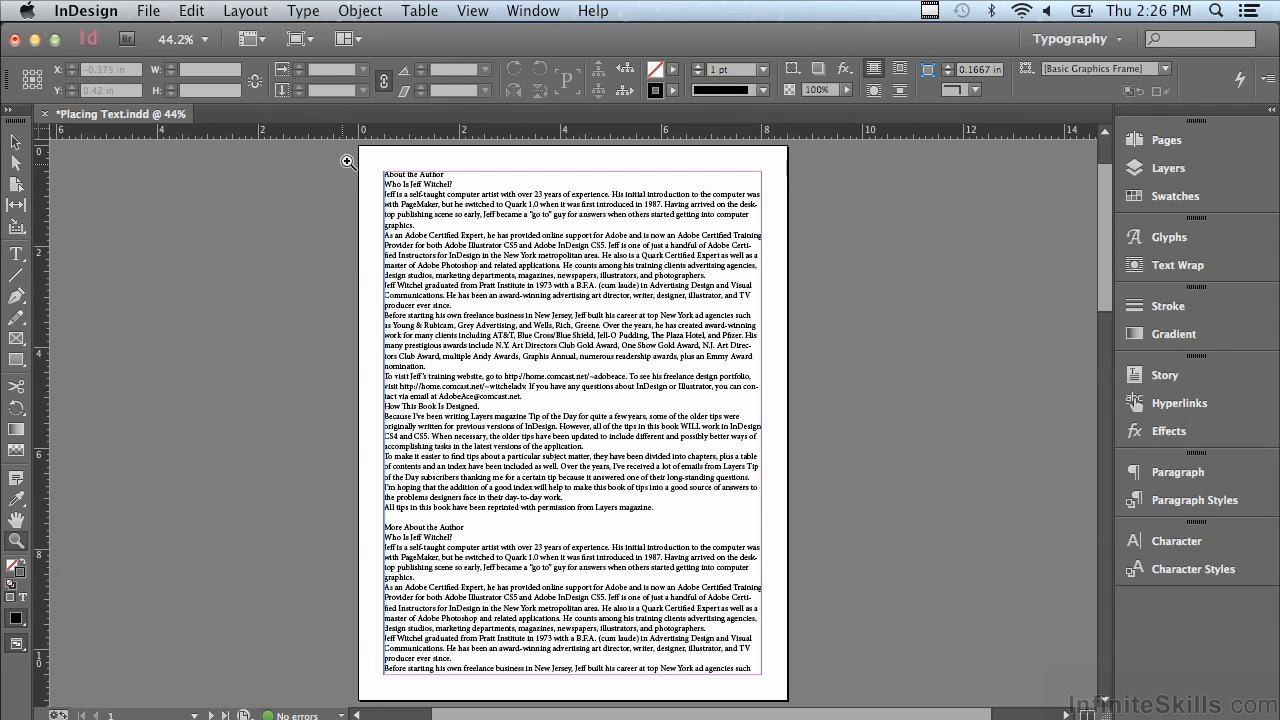
left_click_drag(359, 152, 796, 333)
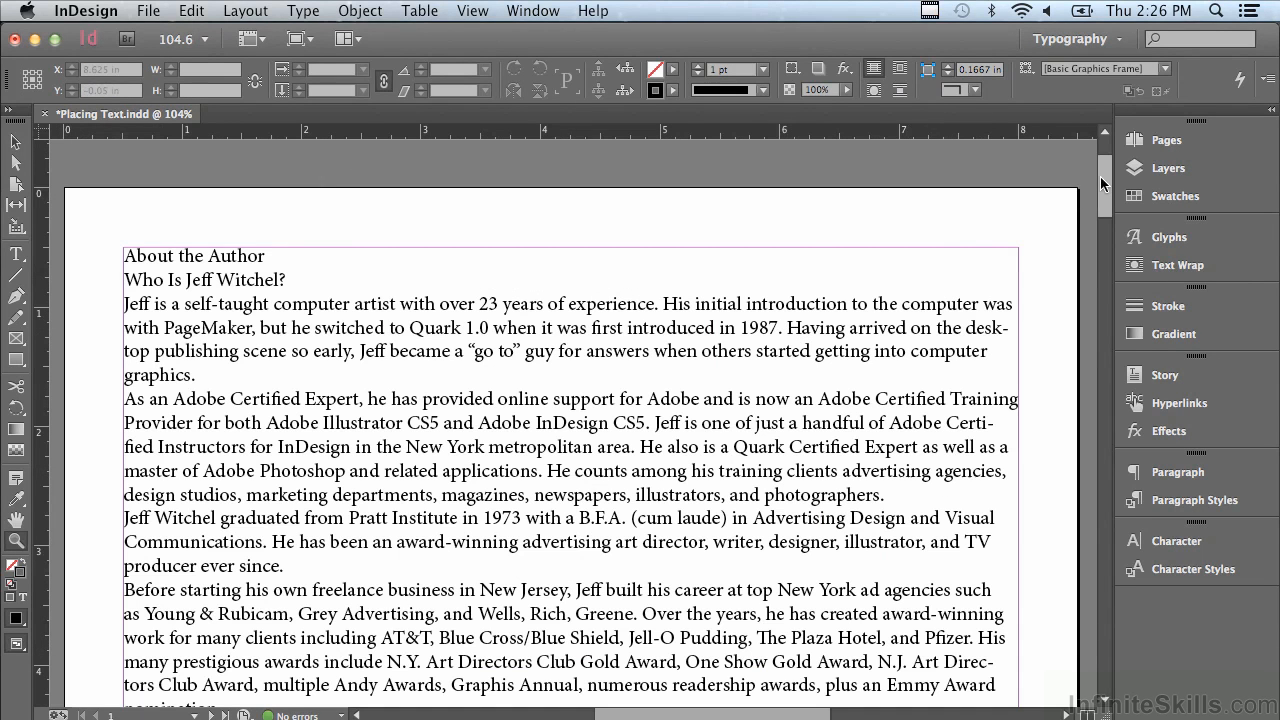
left_click_drag(1100, 175, 1070, 146)
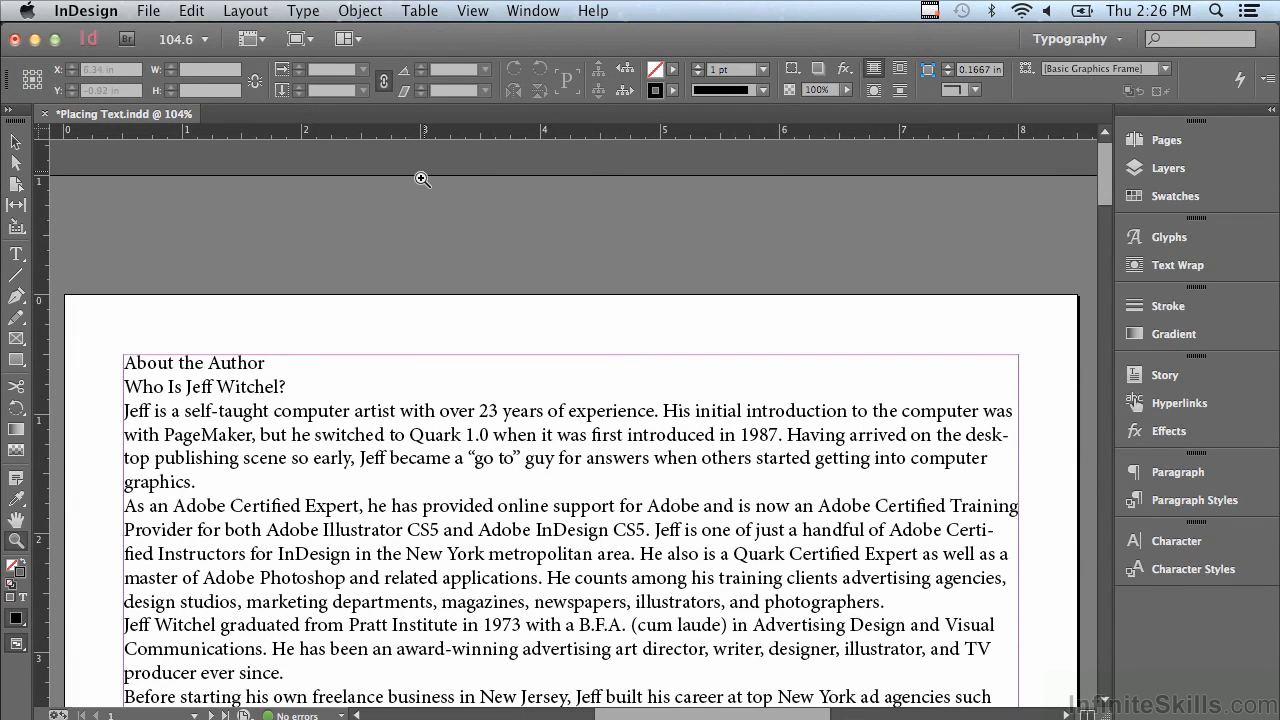
Undo the placement of the unformatted text and cancel its loaded import.
left_click(14, 146)
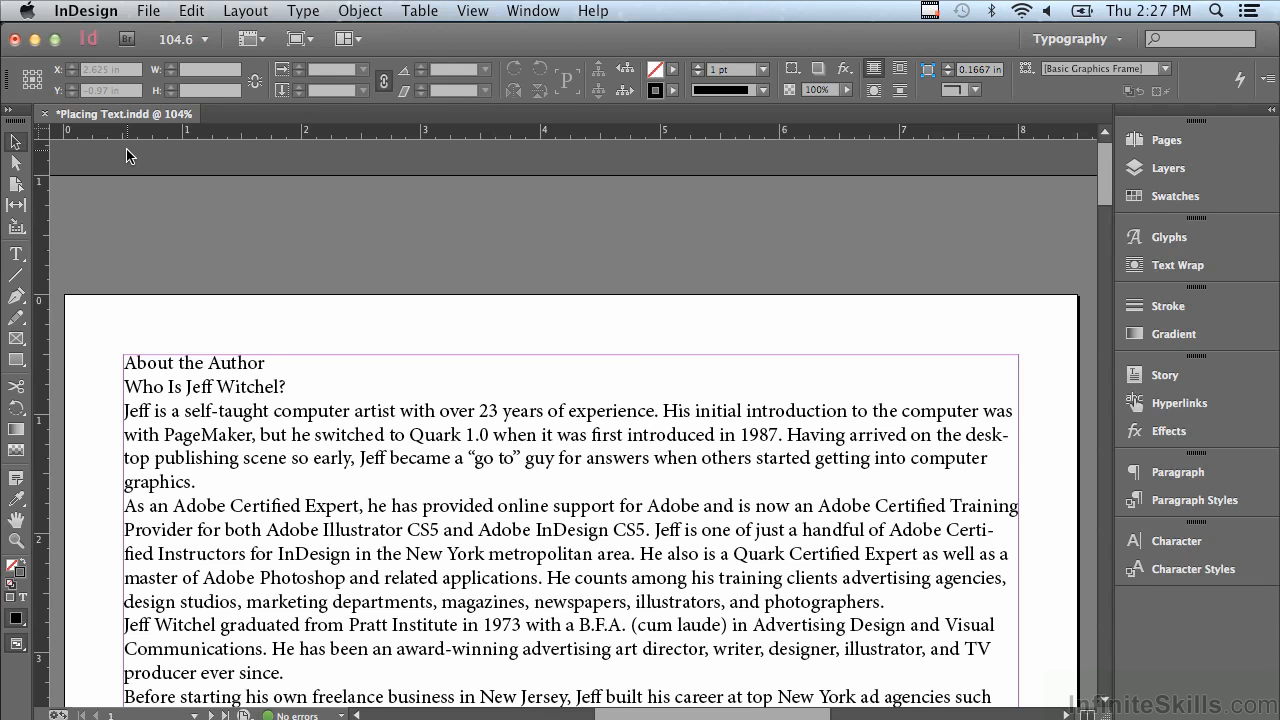
key("cmd+z")
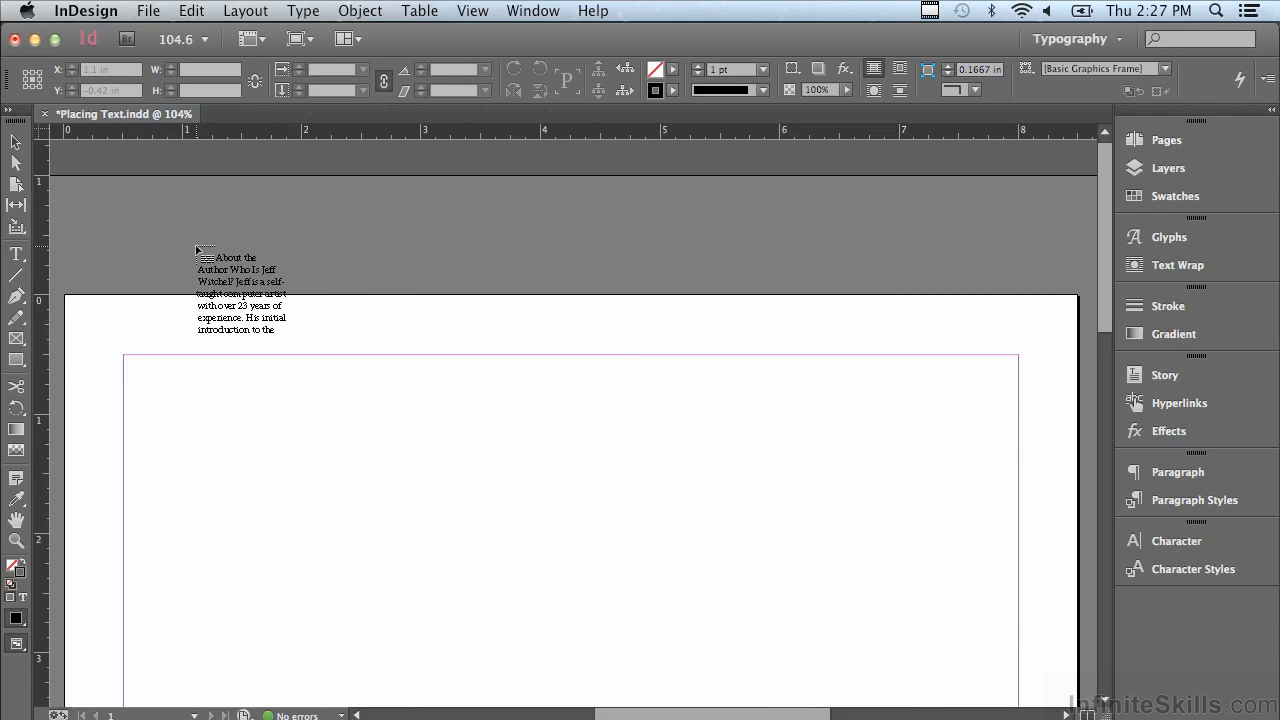
key("cmd+z")
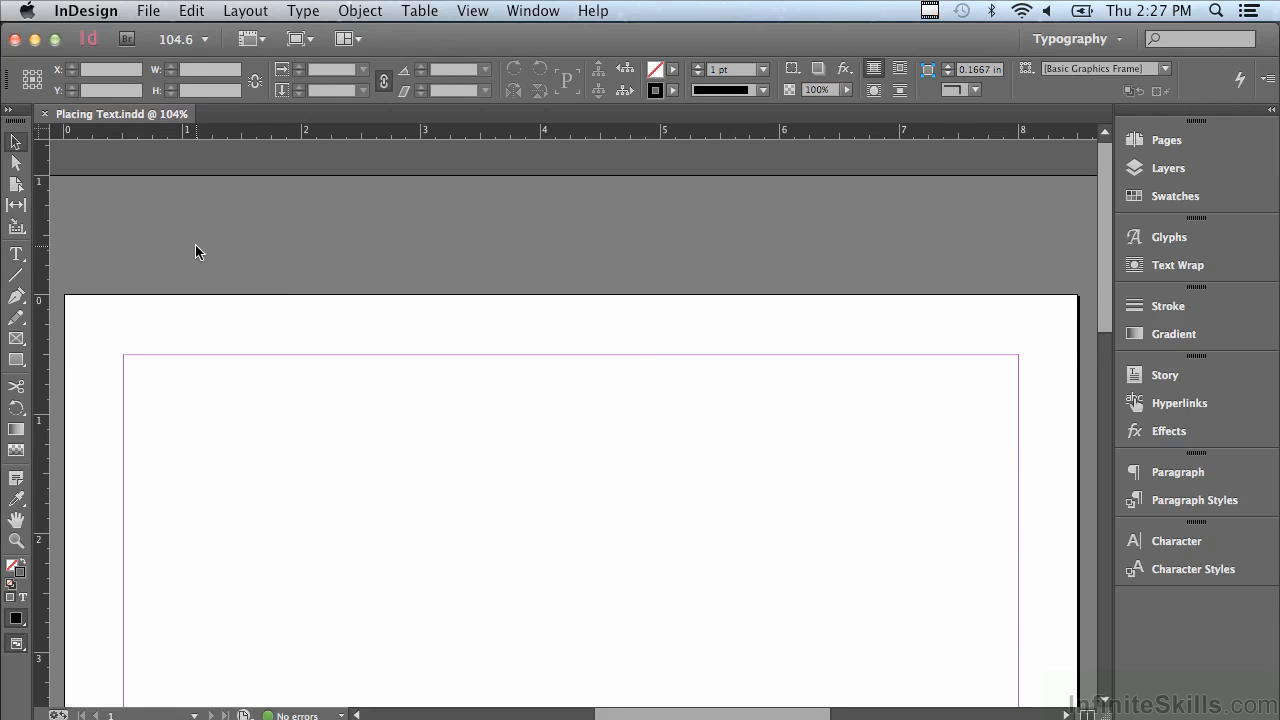
Place MS Word Text to Import.rtf with its styles and formatting preserved, accepting the missing font substitution and flowing it onto the first page.
left_click(152, 10)
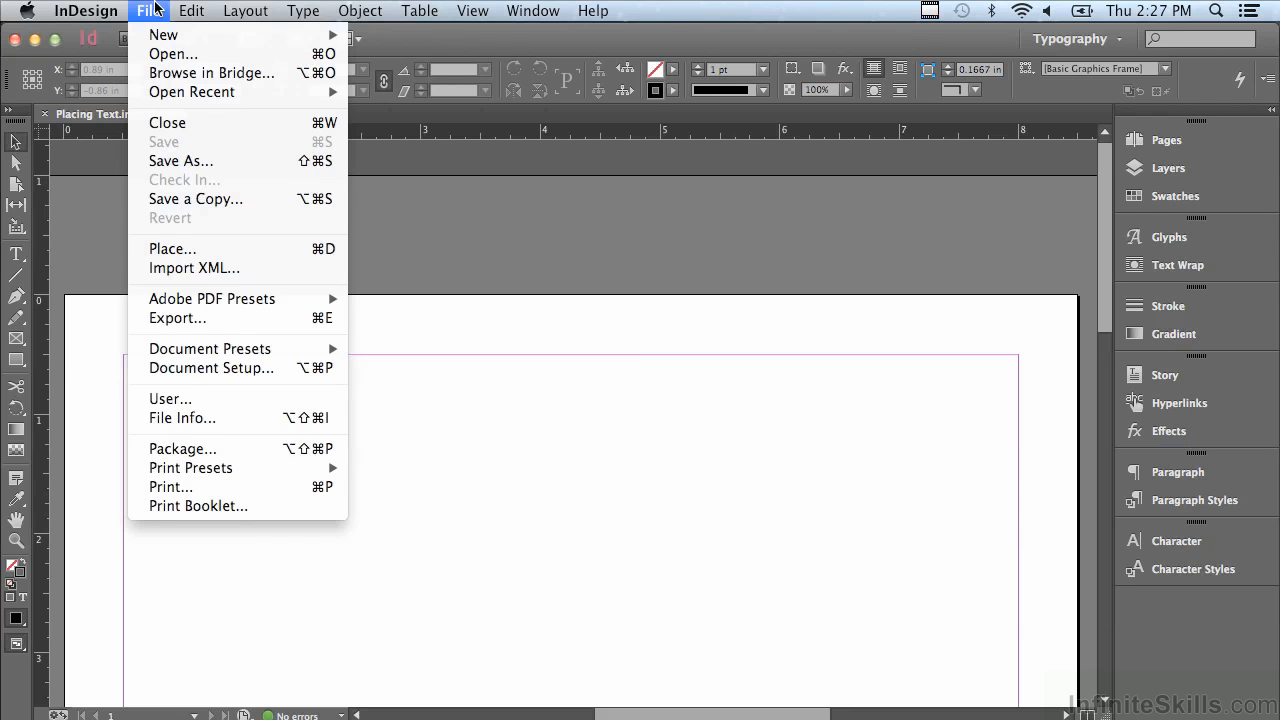
left_click(168, 249)
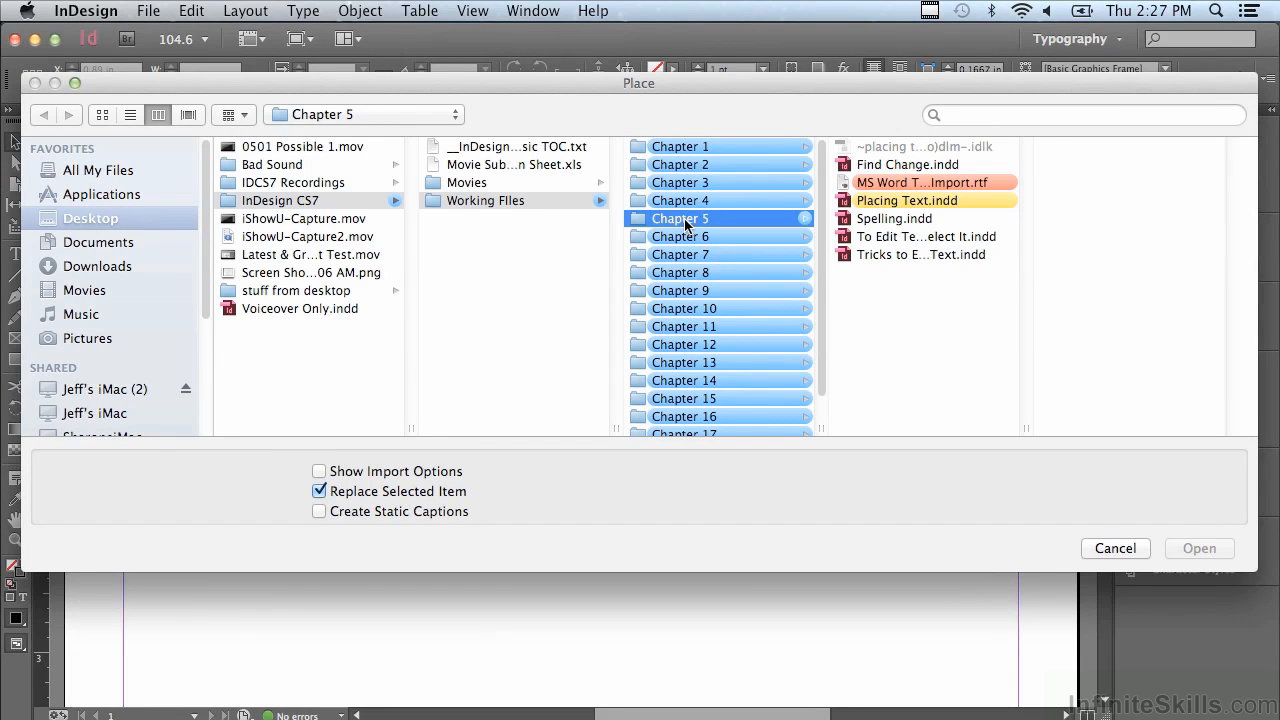
left_click(888, 186)
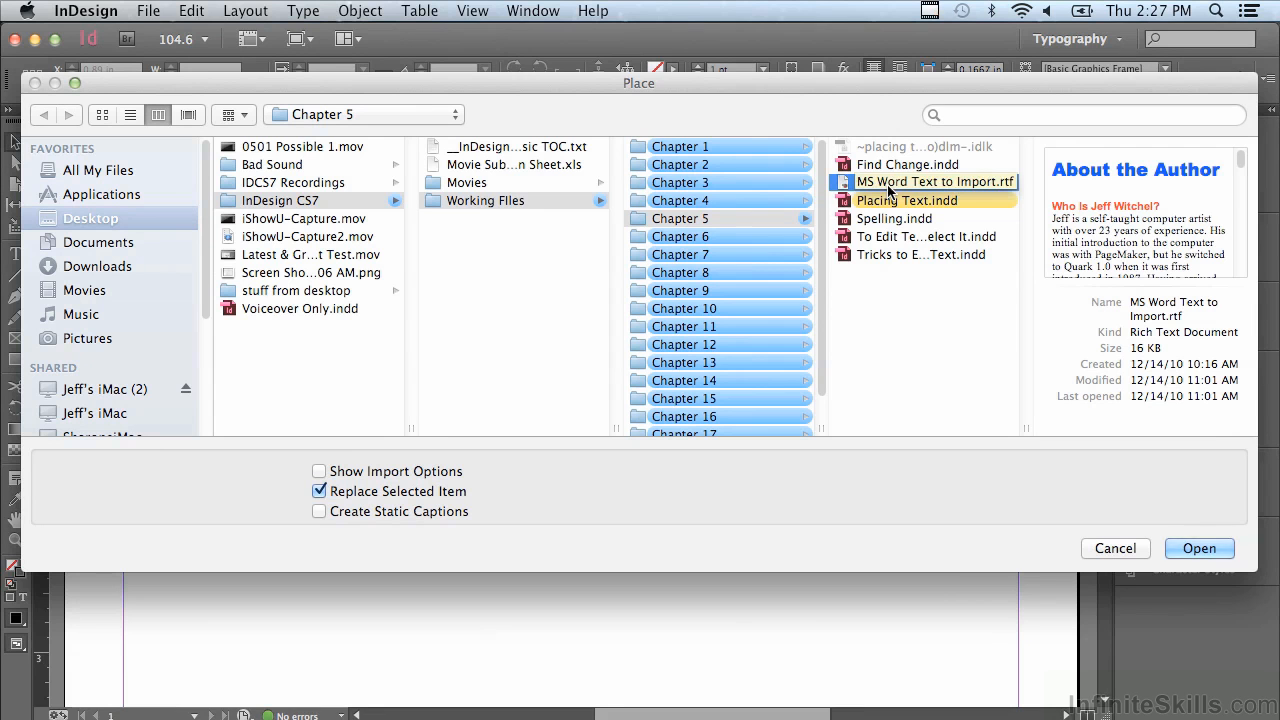
left_click(1198, 549)
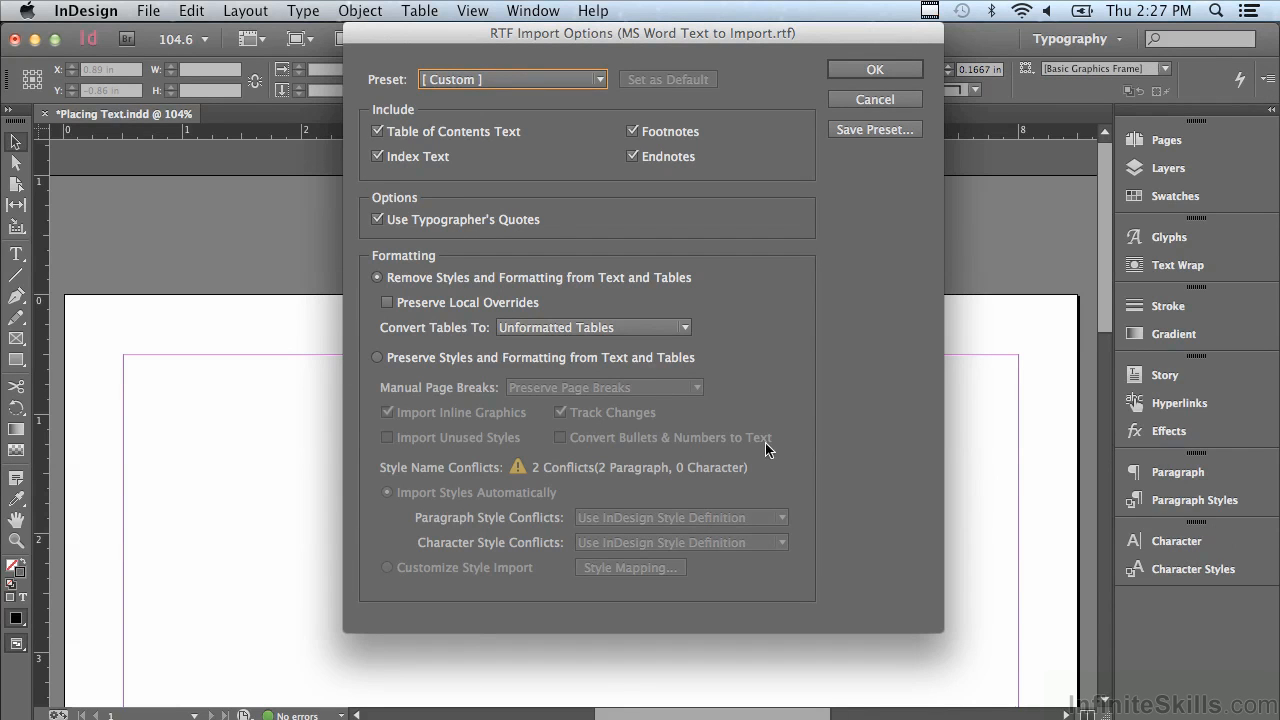
left_click(376, 357)
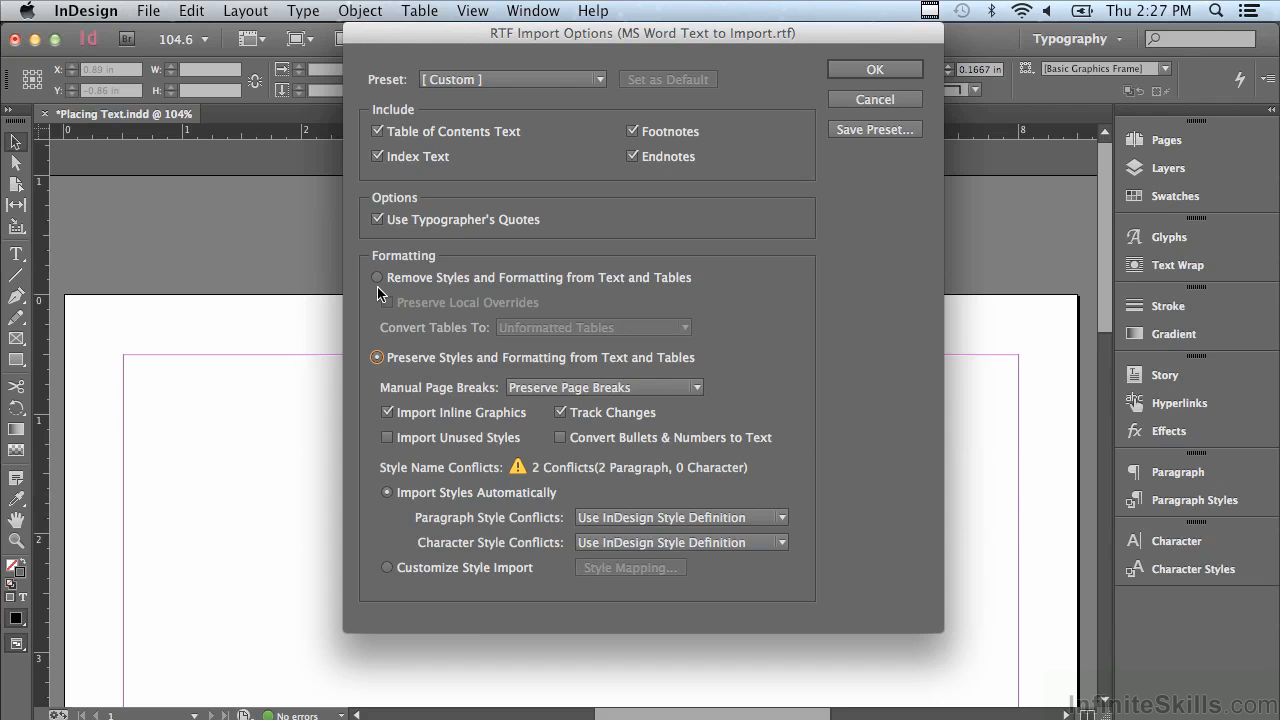
left_click(845, 75)
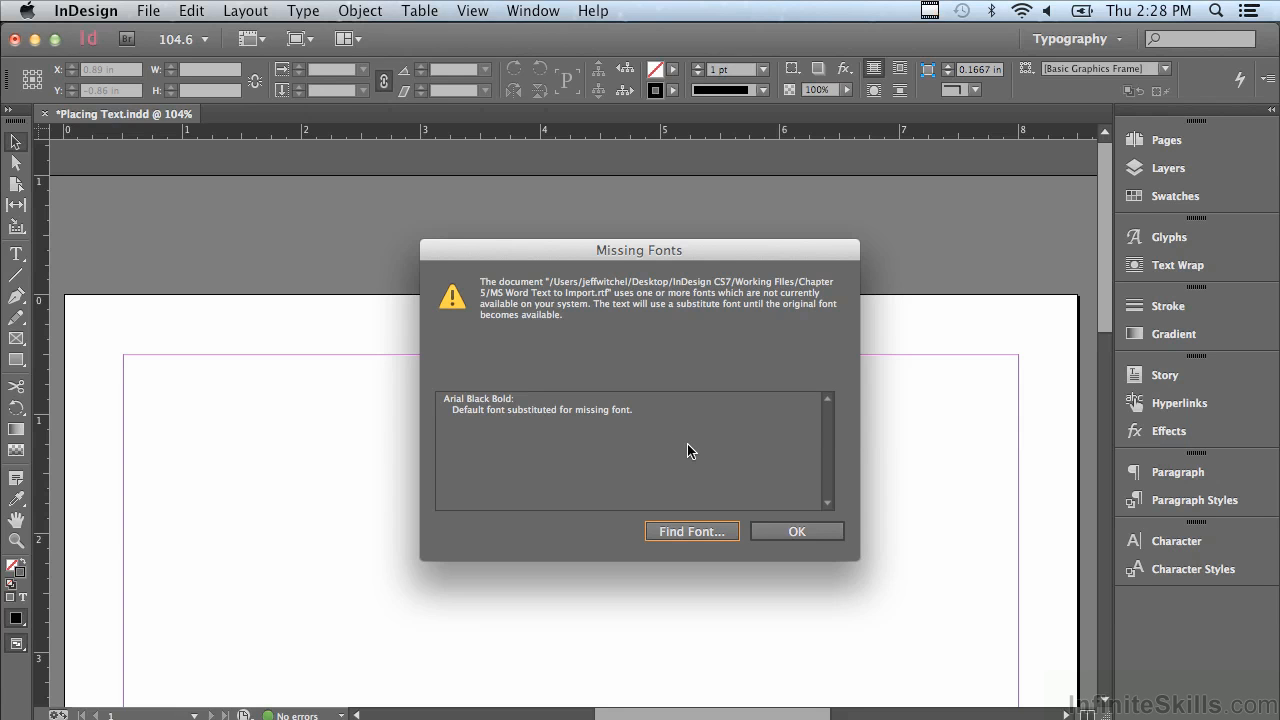
left_click(806, 531)
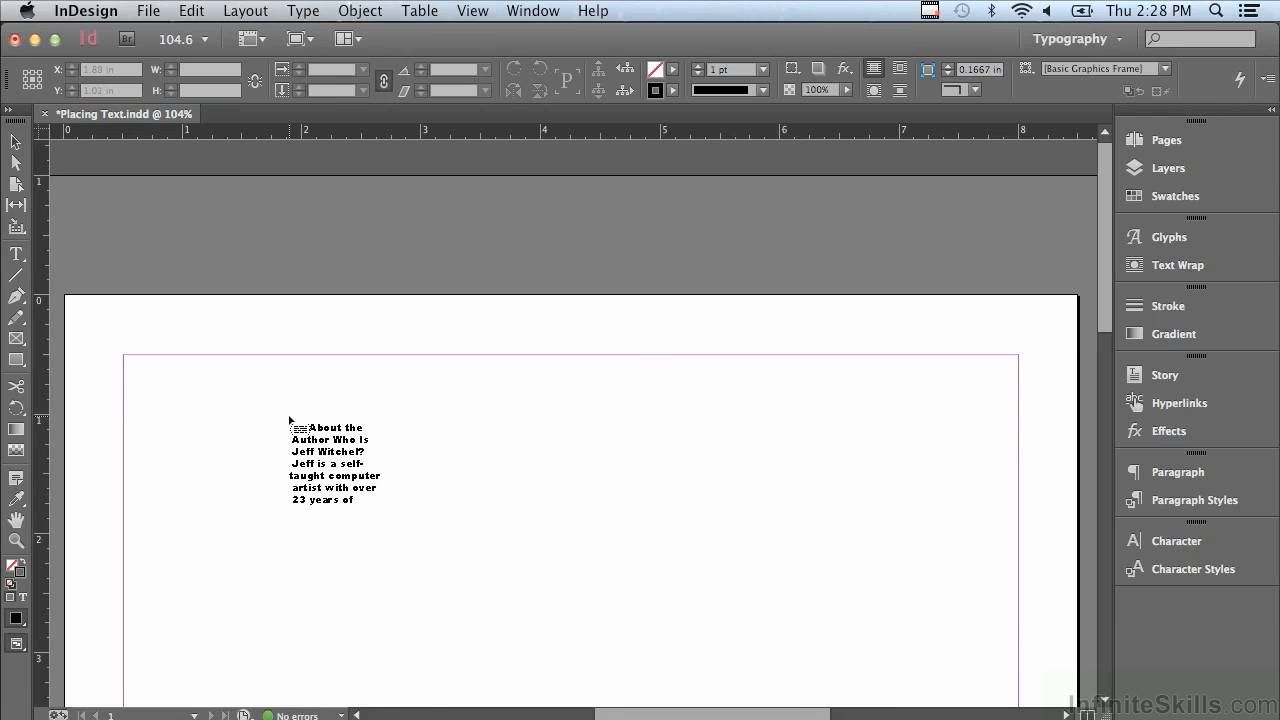
left_click(290, 420)
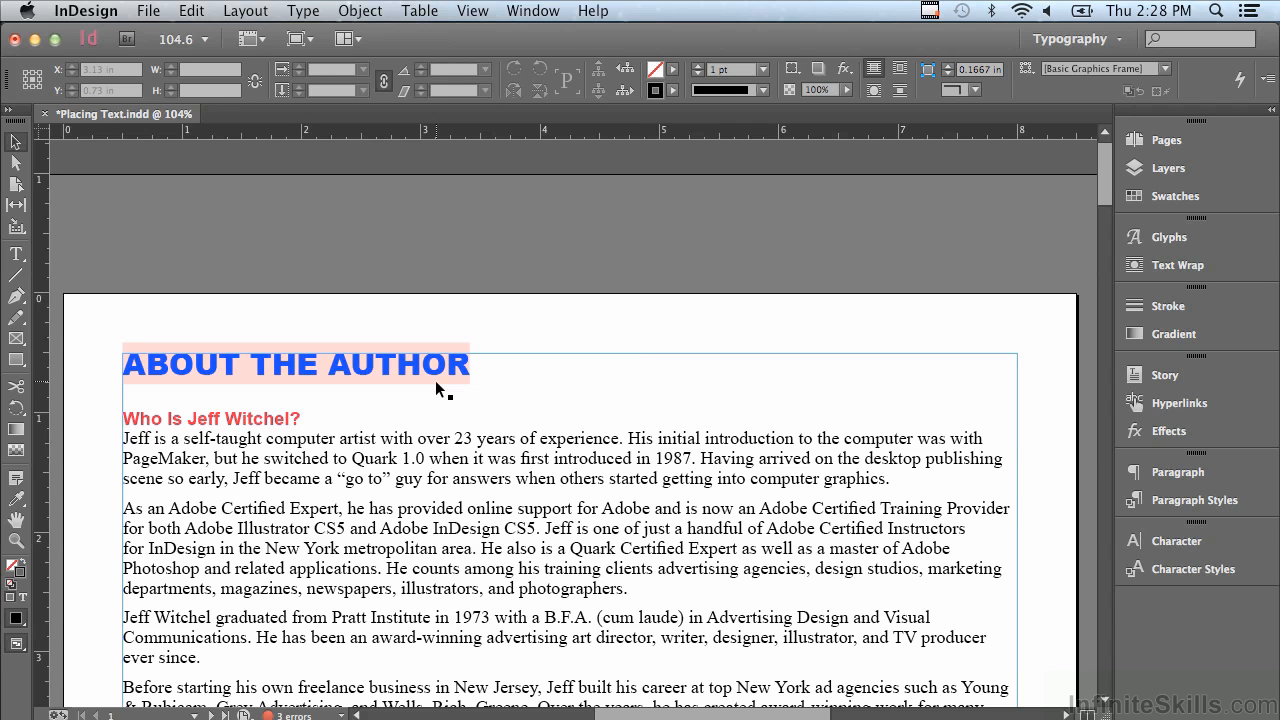
Check the font of the ABOUT THE AUTHOR headline, and undo the placement of the formatted text.
double_click(377, 367)
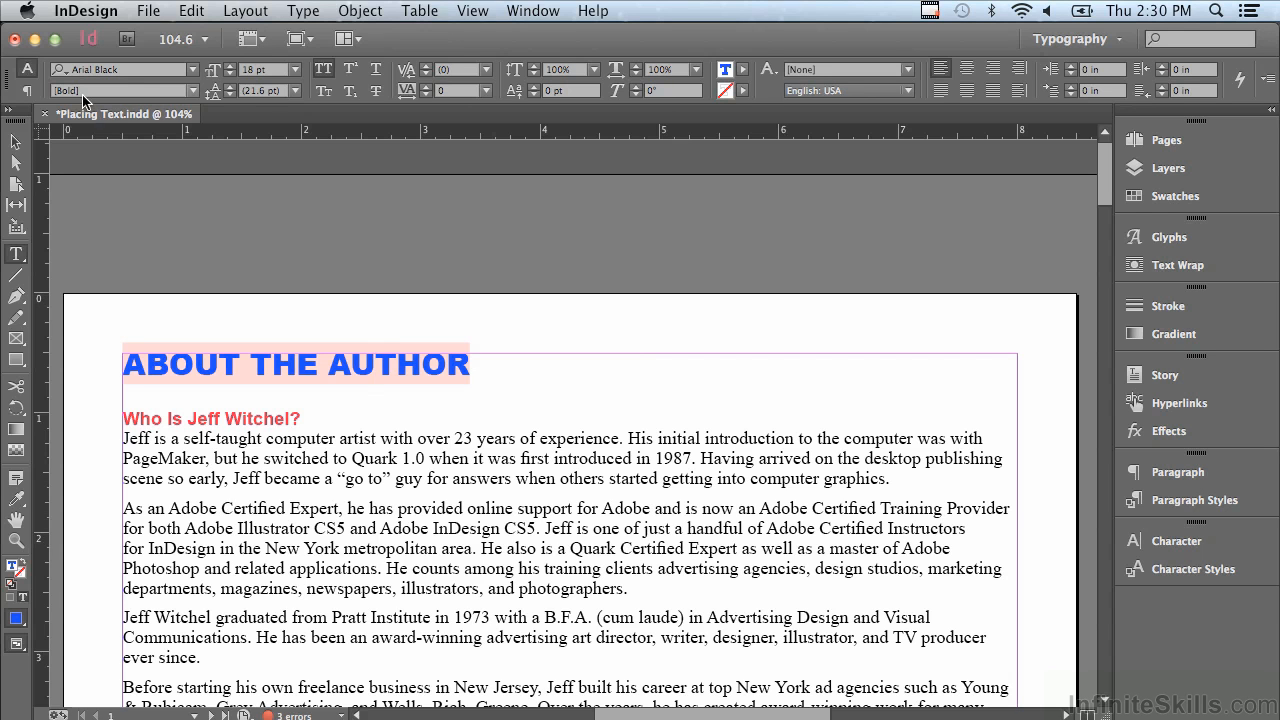
key("super+z")
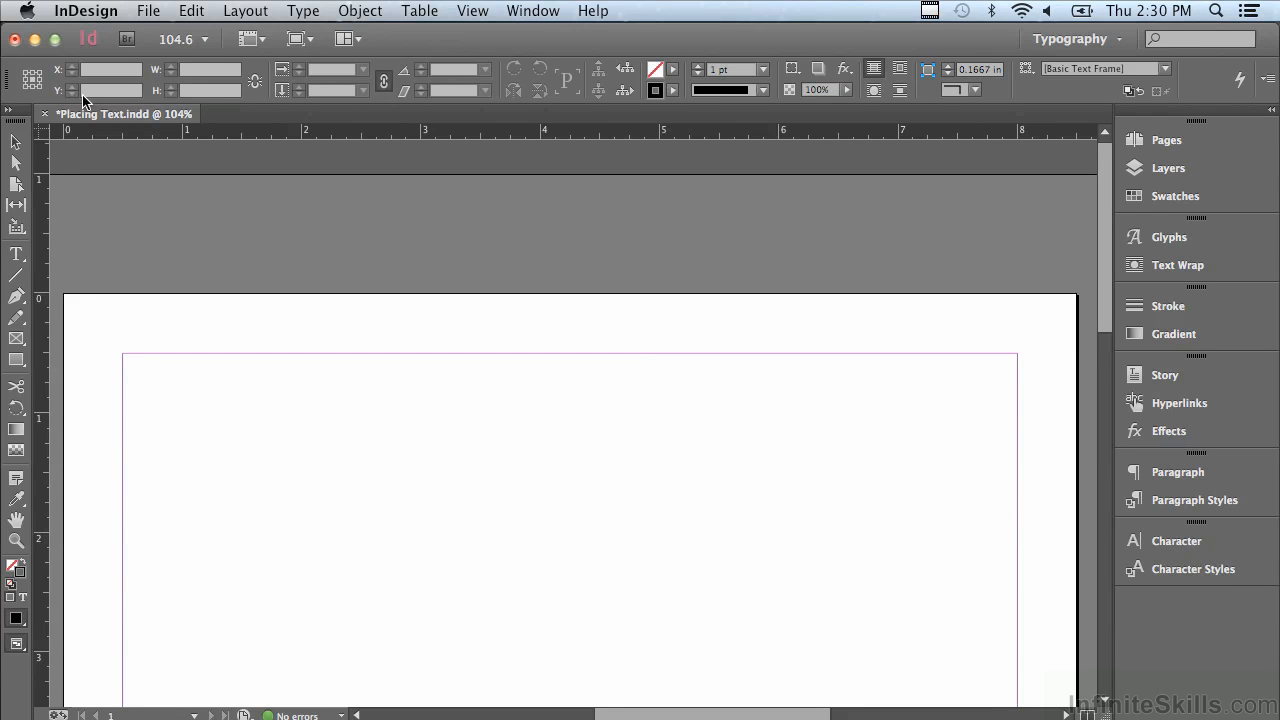
key("super+z")
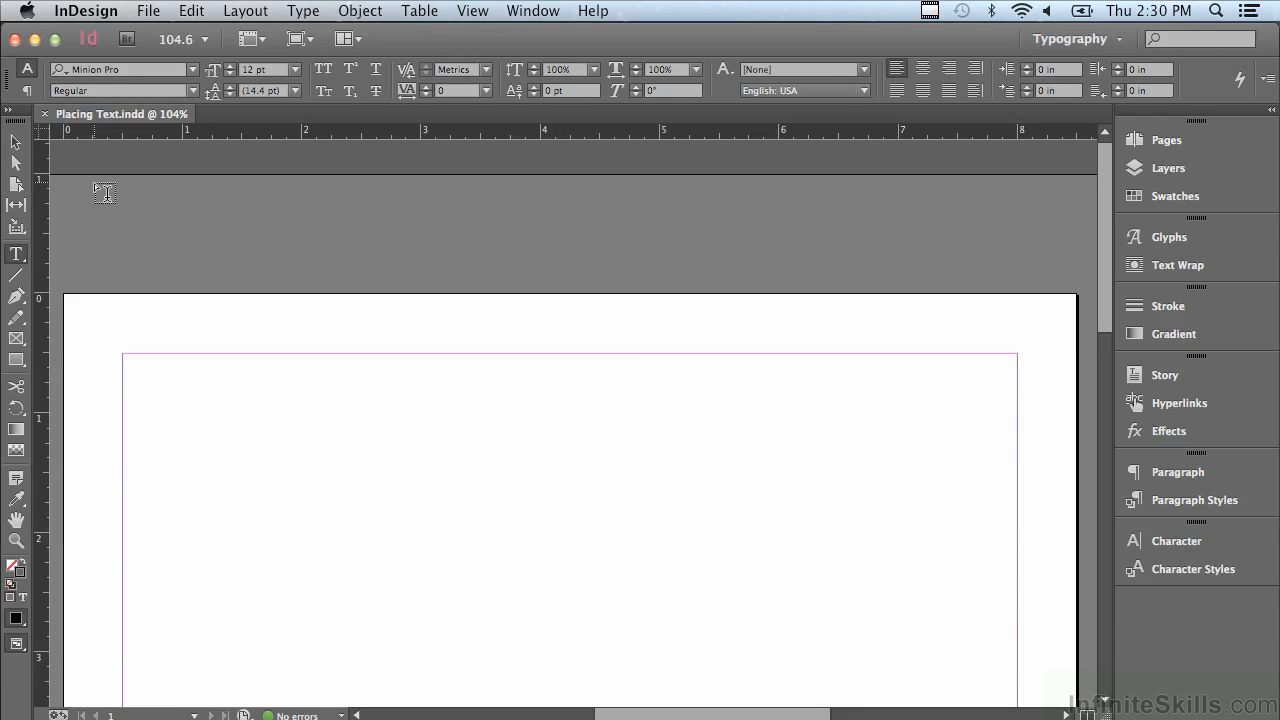
Start placing MS Word Text to Import.rtf with Customize Style Import enabled, and open its style mapping.
left_click(149, 10)
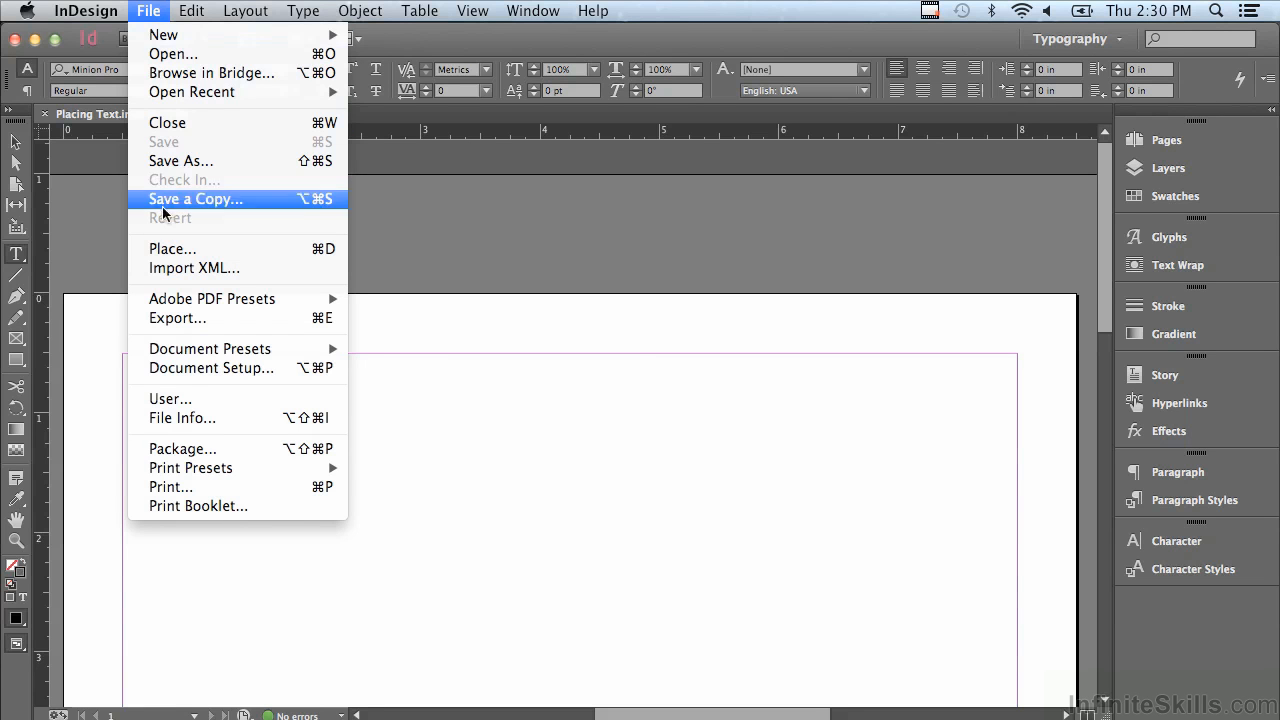
left_click(176, 250)
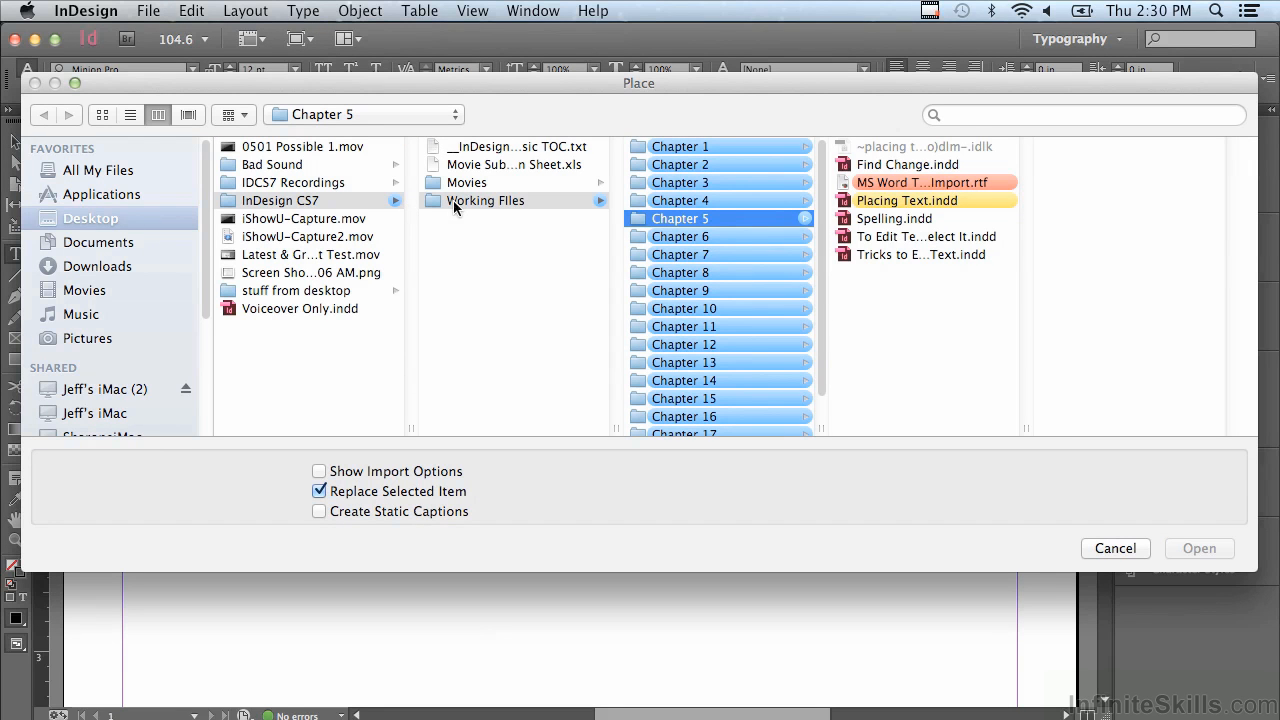
left_click(903, 186)
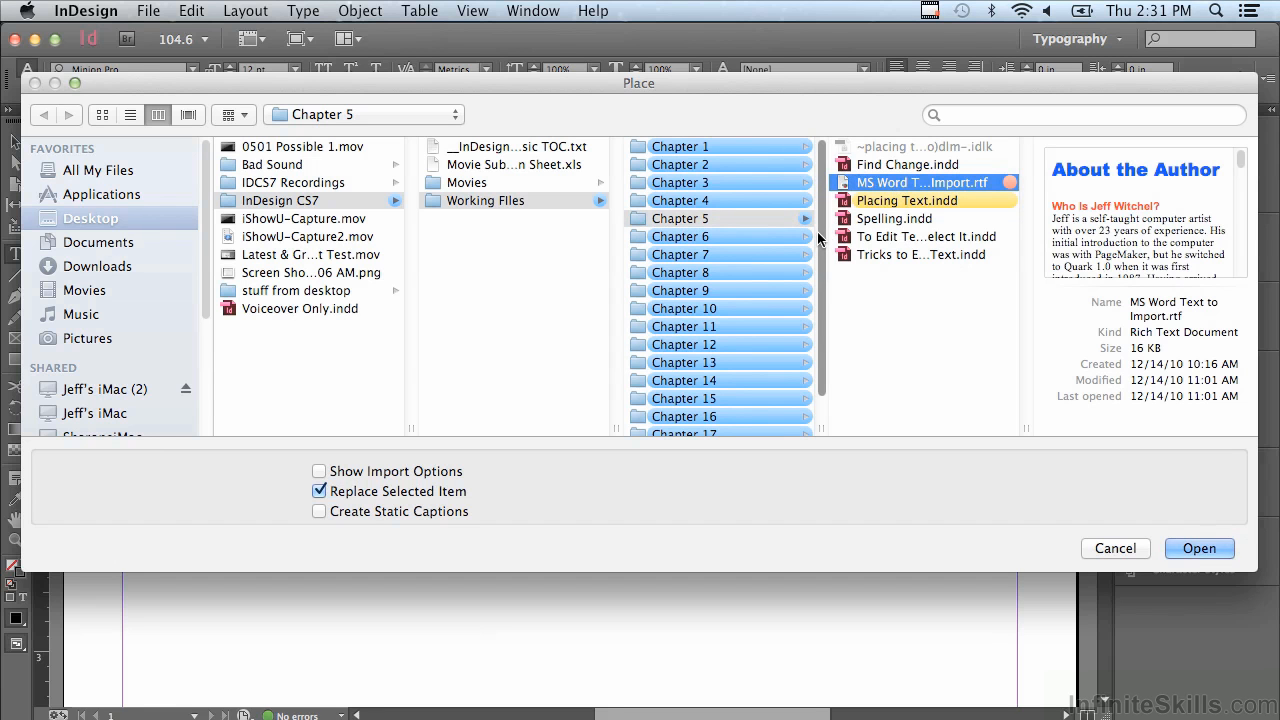
left_click(1197, 549)
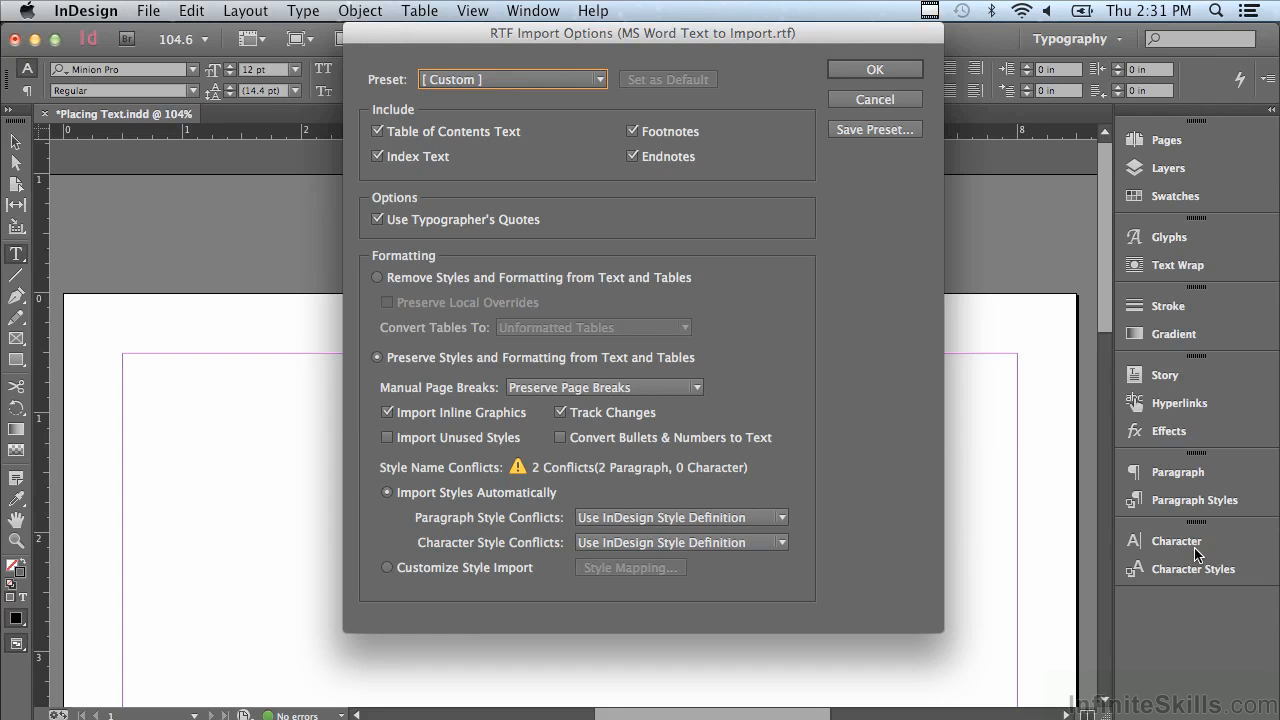
left_click(386, 567)
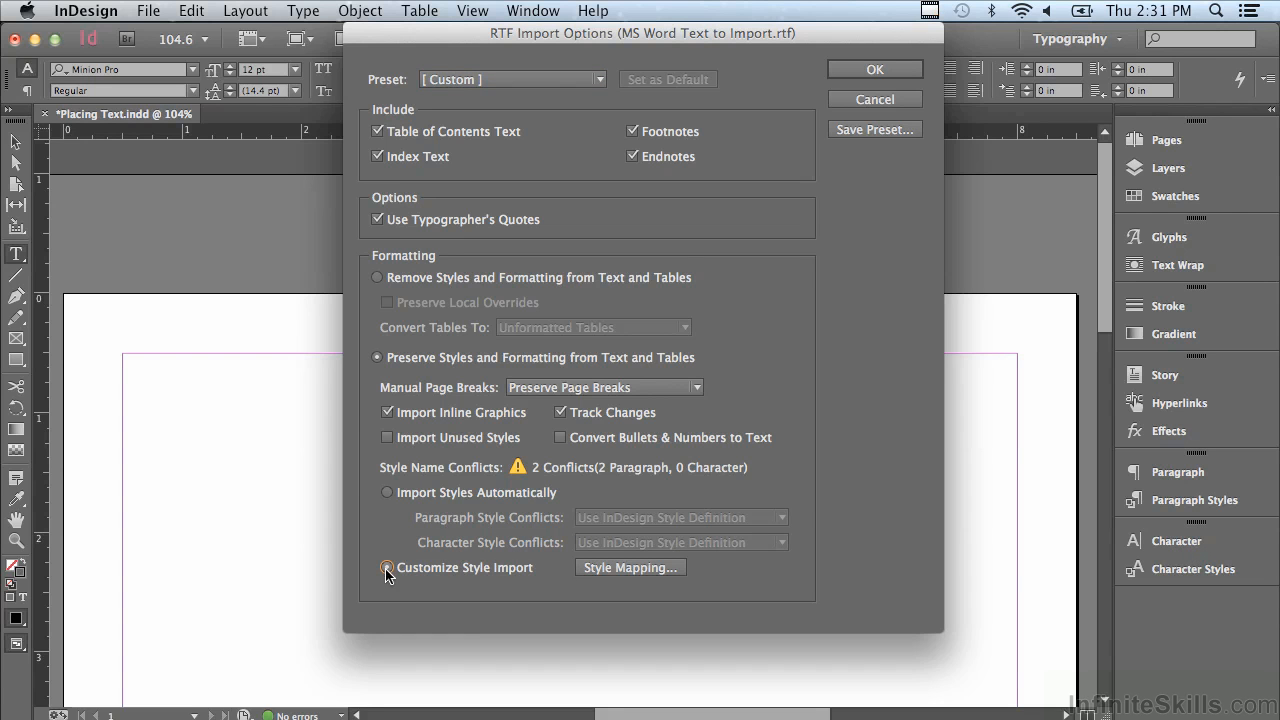
left_click(628, 568)
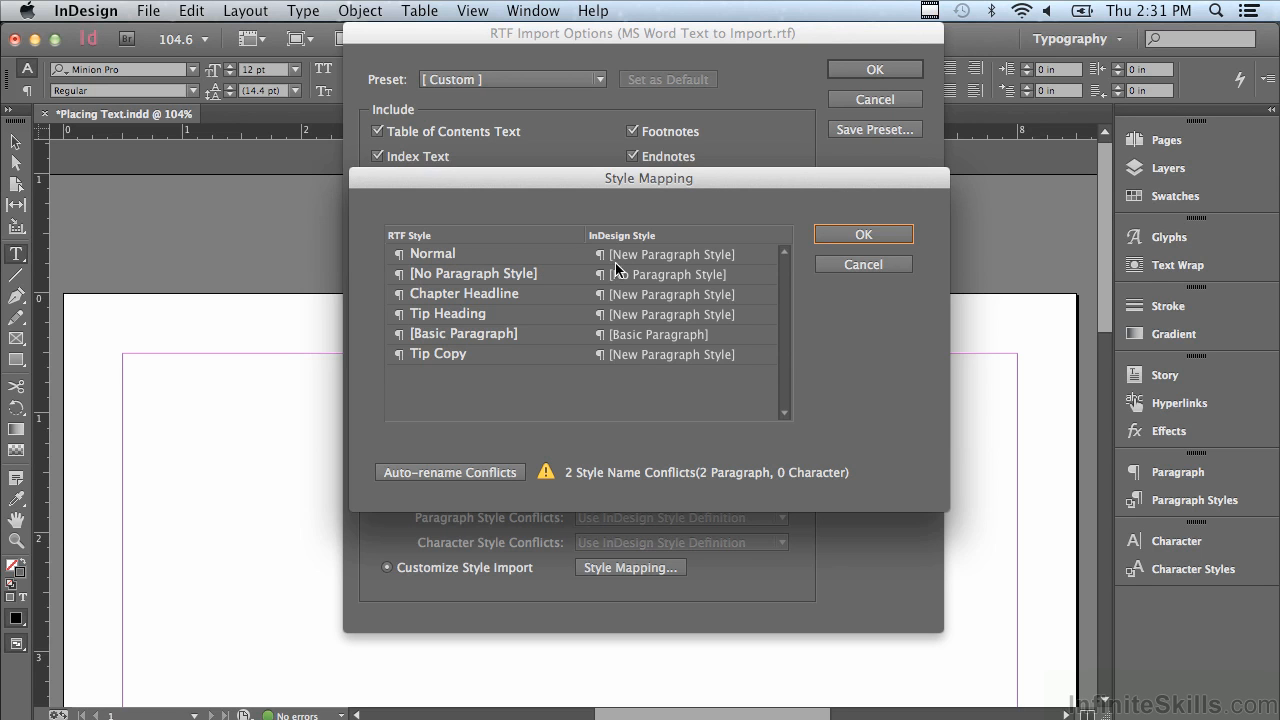
Map the RTF styles Normal and [No Paragraph Style] to the InDesign style [Basic Paragraph].
left_click(660, 257)
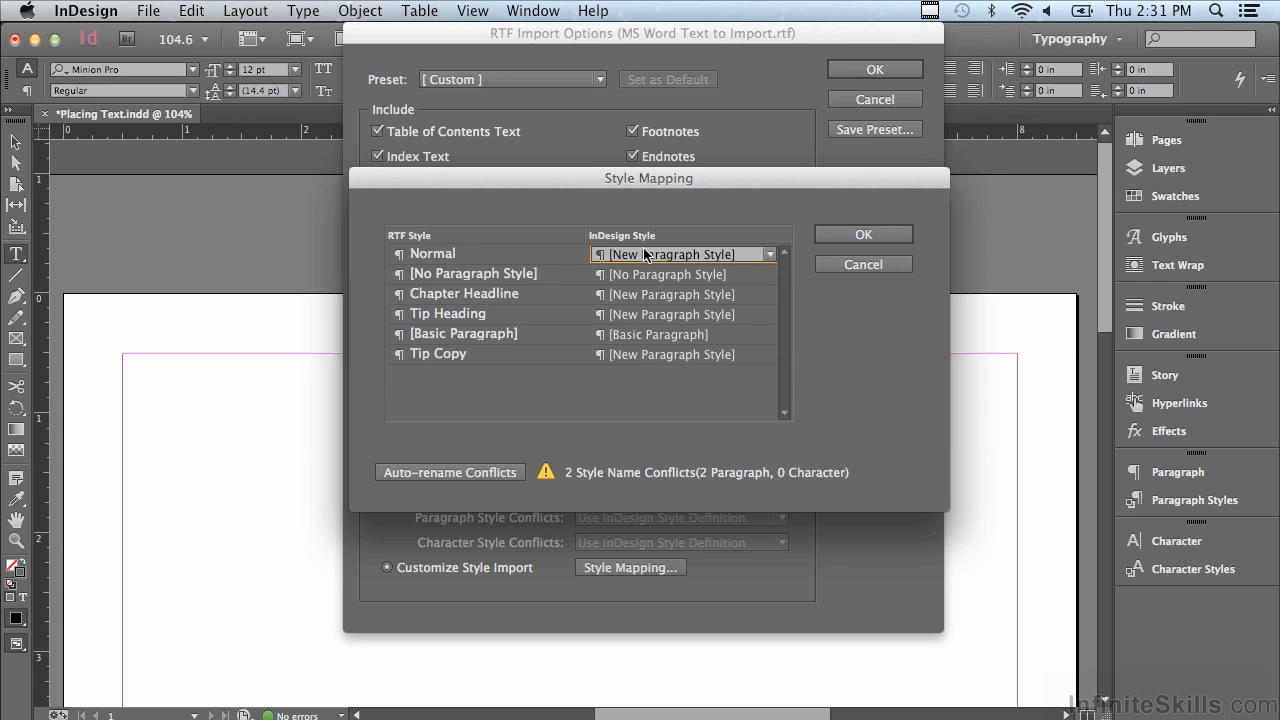
left_click(770, 256)
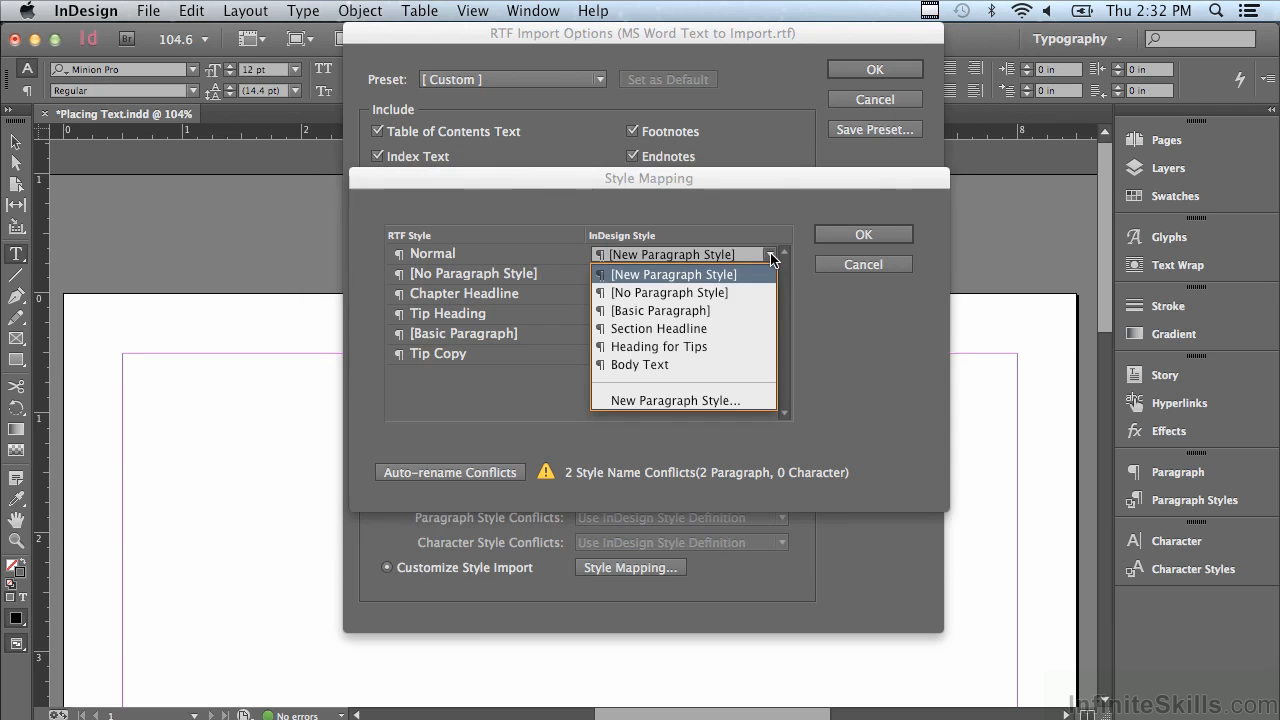
left_click(700, 310)
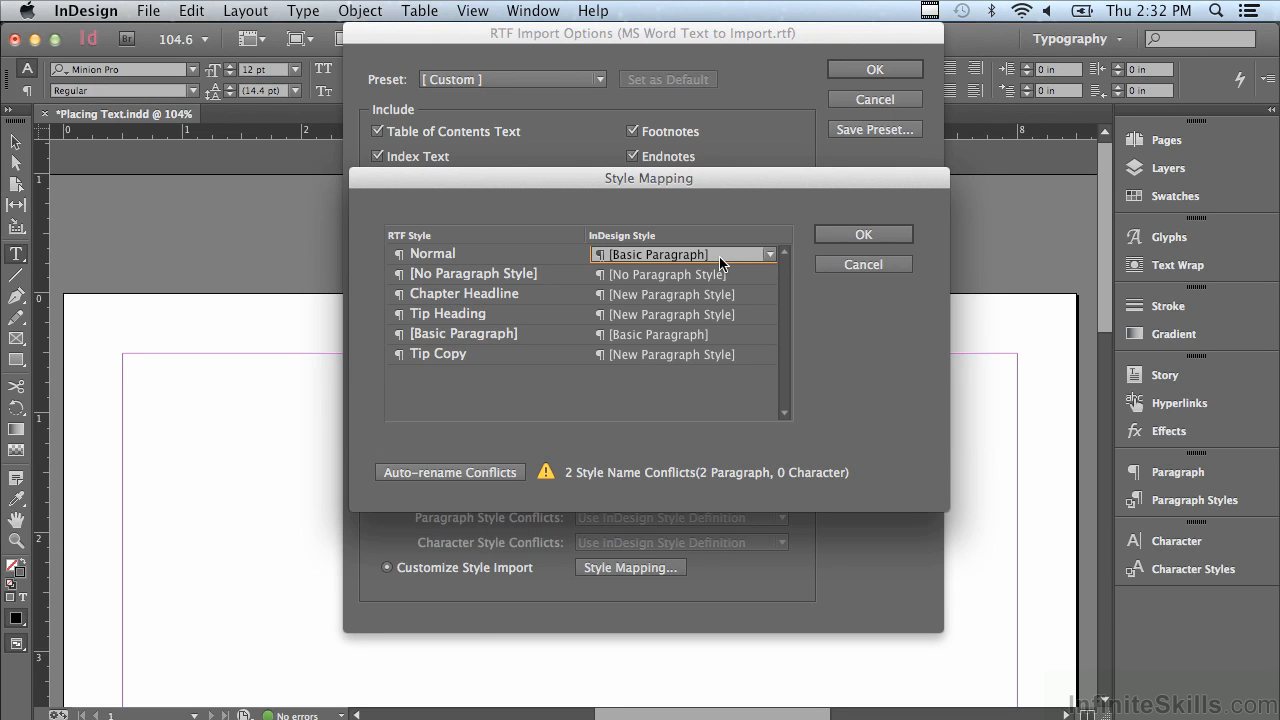
left_click(480, 276)
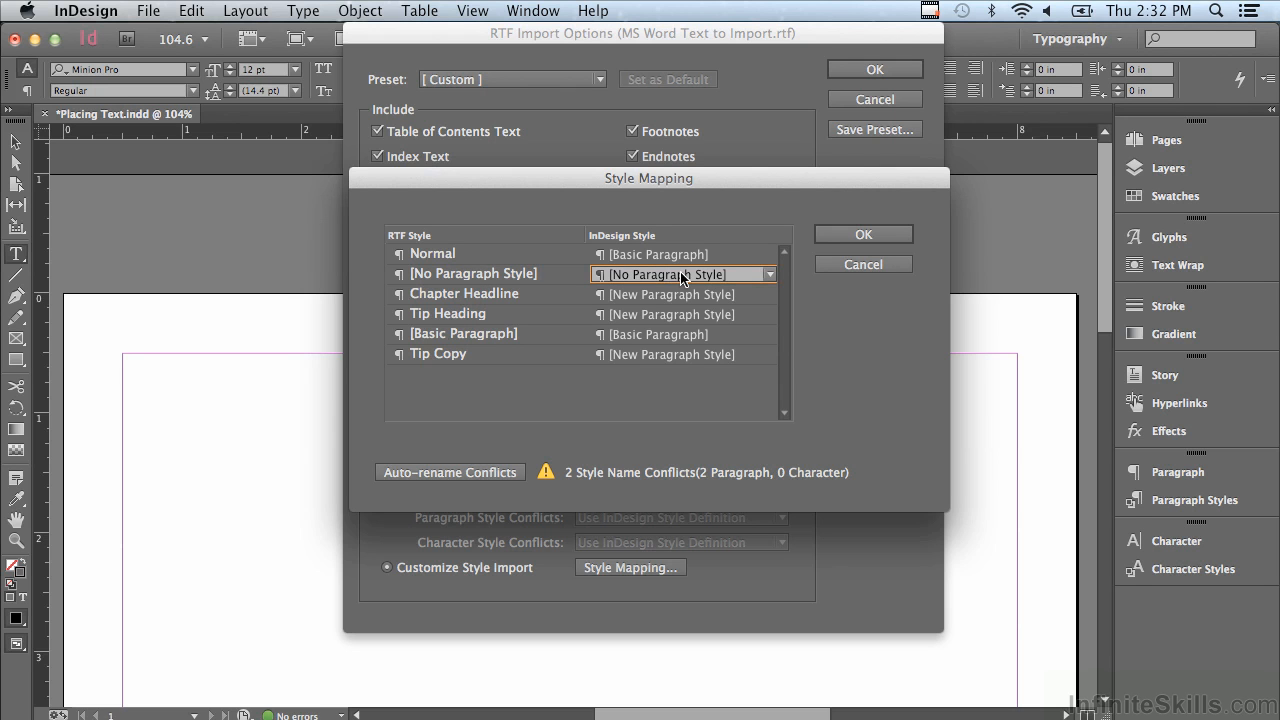
left_click(775, 272)
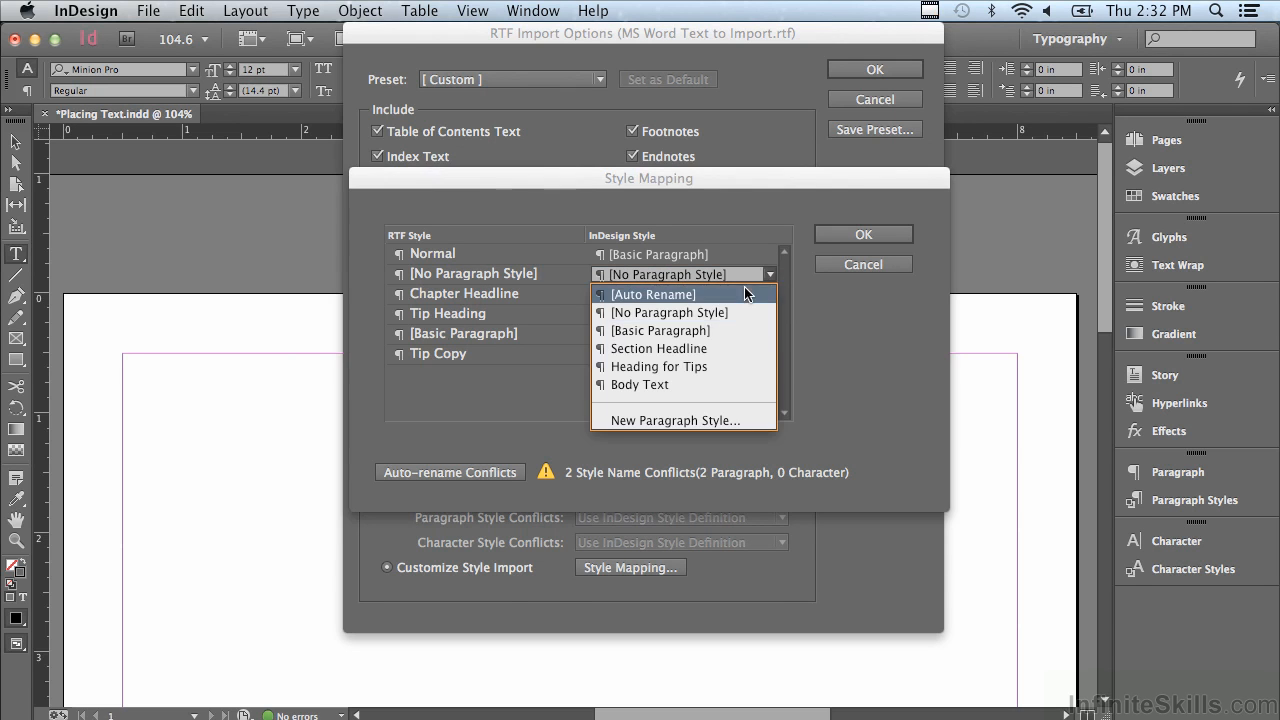
left_click(718, 331)
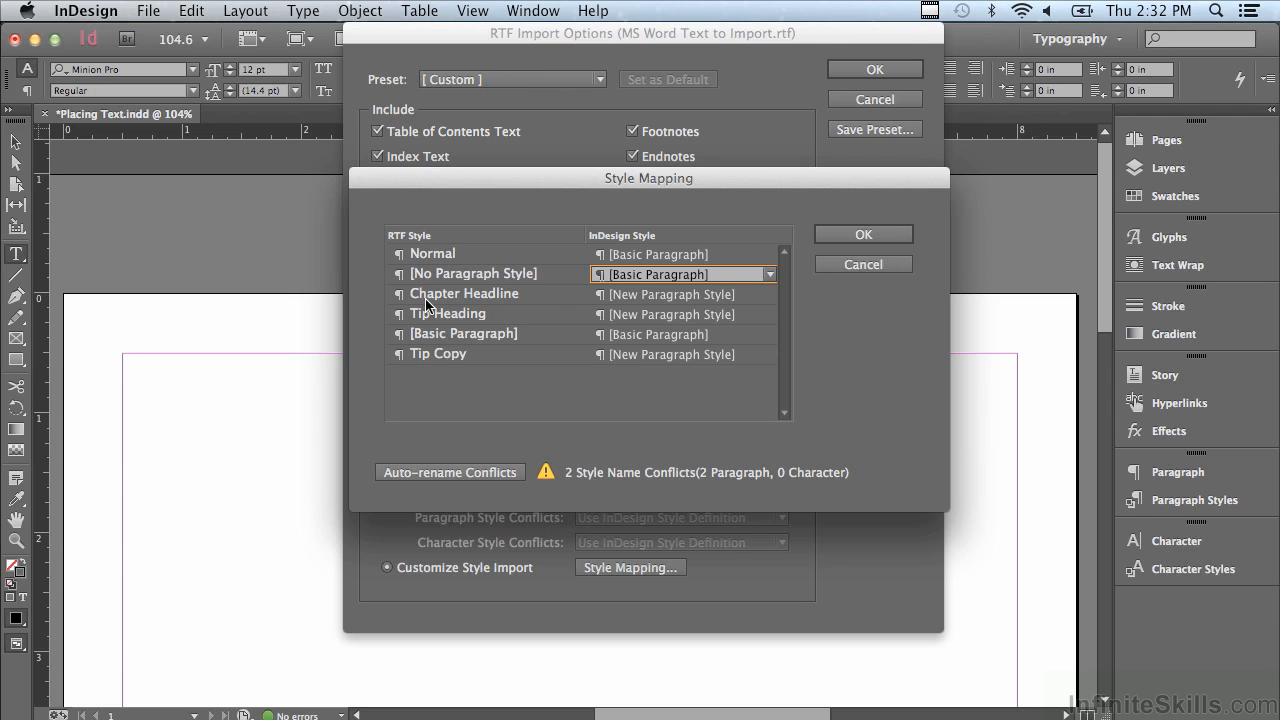
Map the RTF style Chapter Headline to Section Headline and Tip Heading to Heading for Tips.
left_click(644, 295)
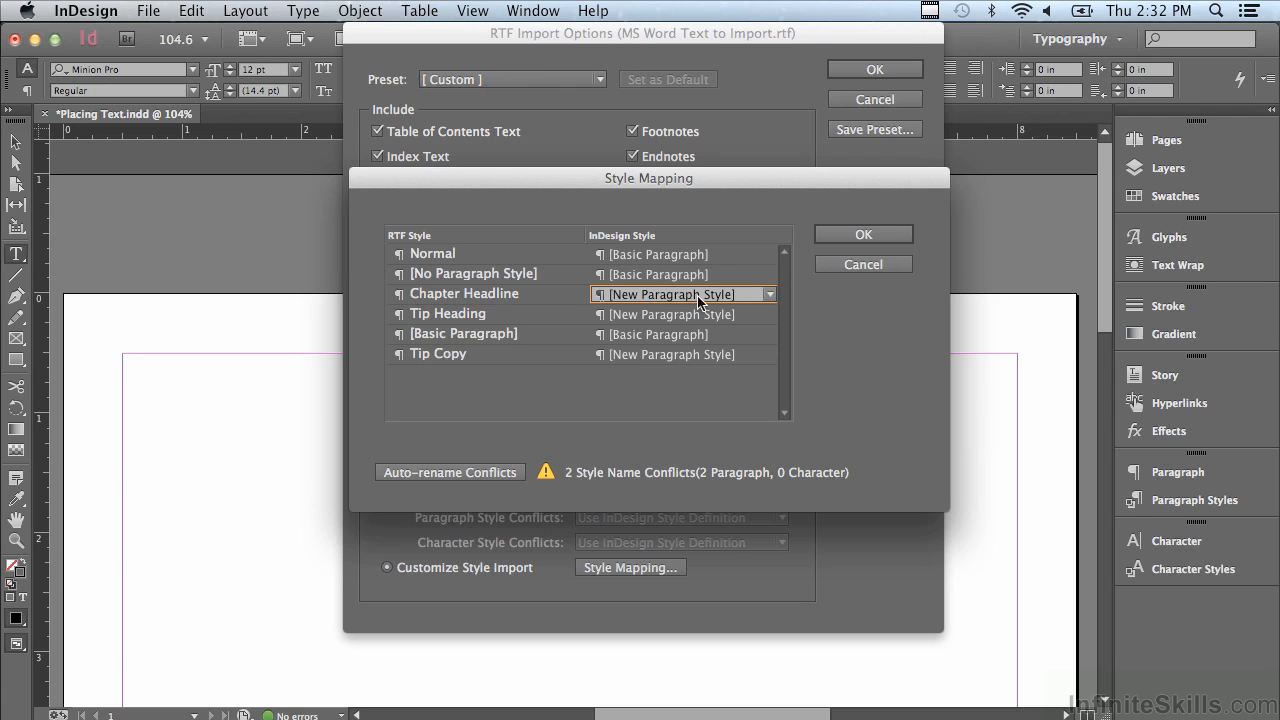
left_click(770, 295)
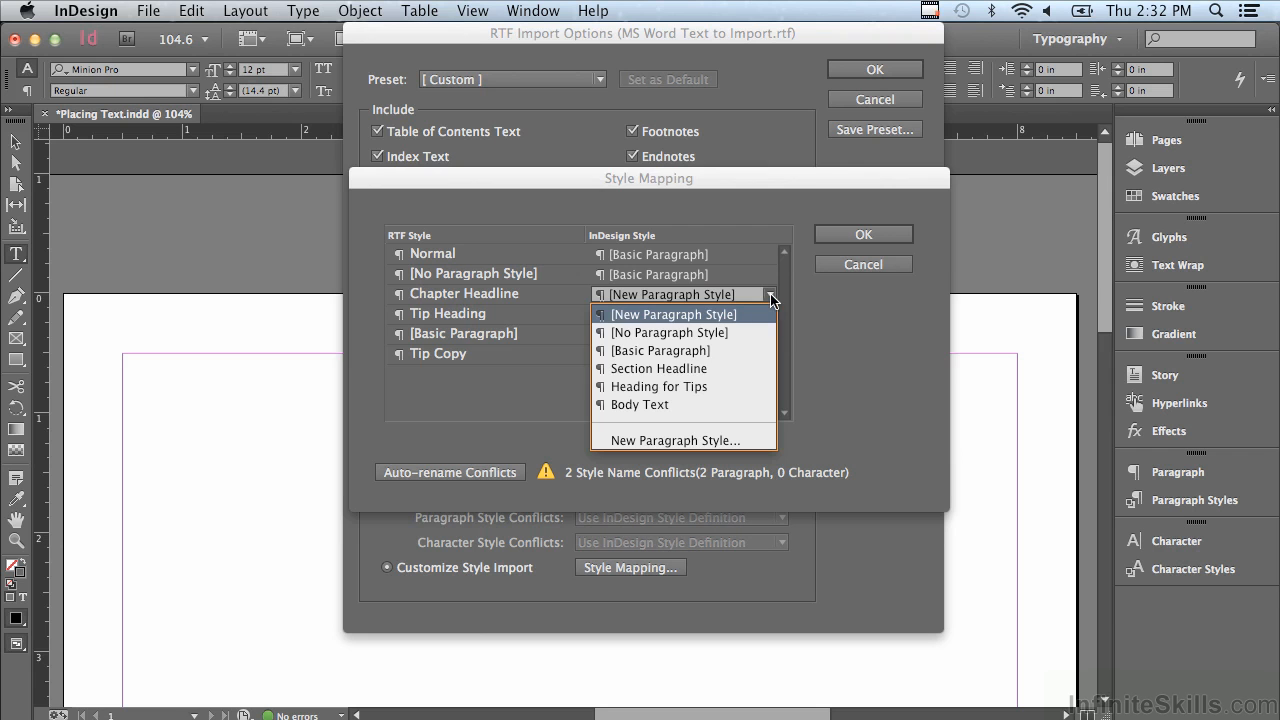
left_click(736, 368)
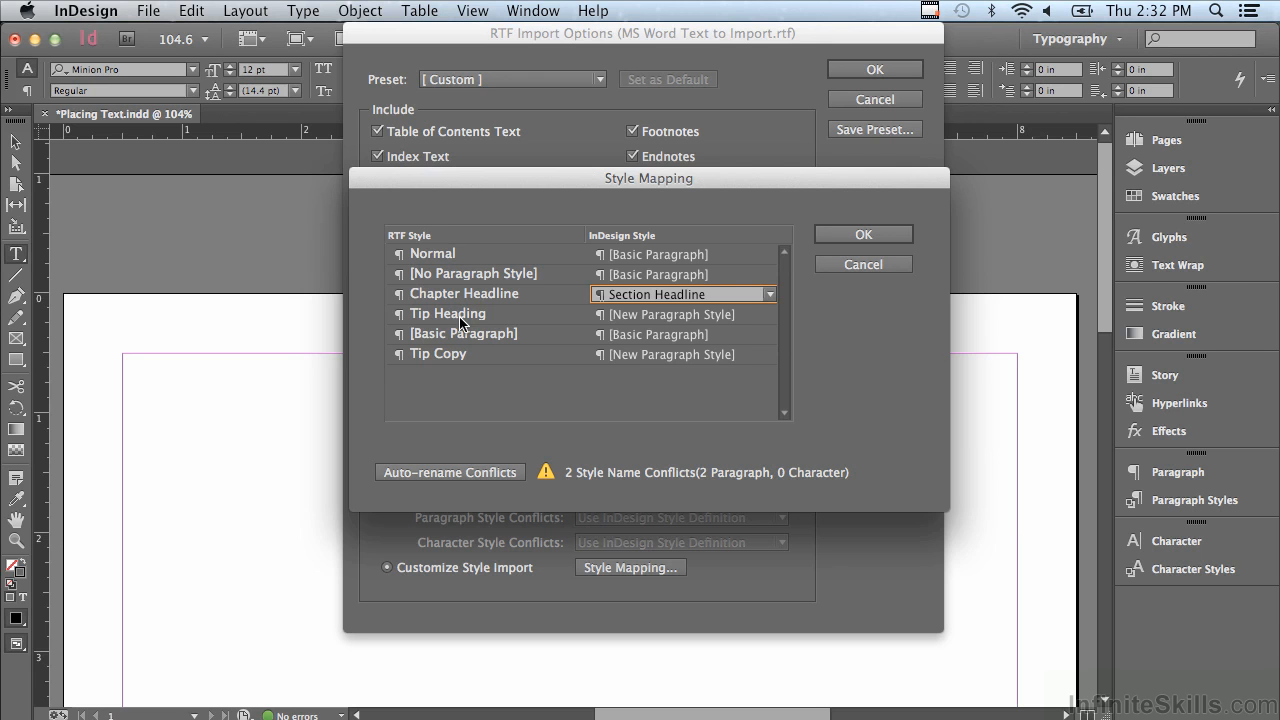
left_click(708, 316)
left_click(771, 316)
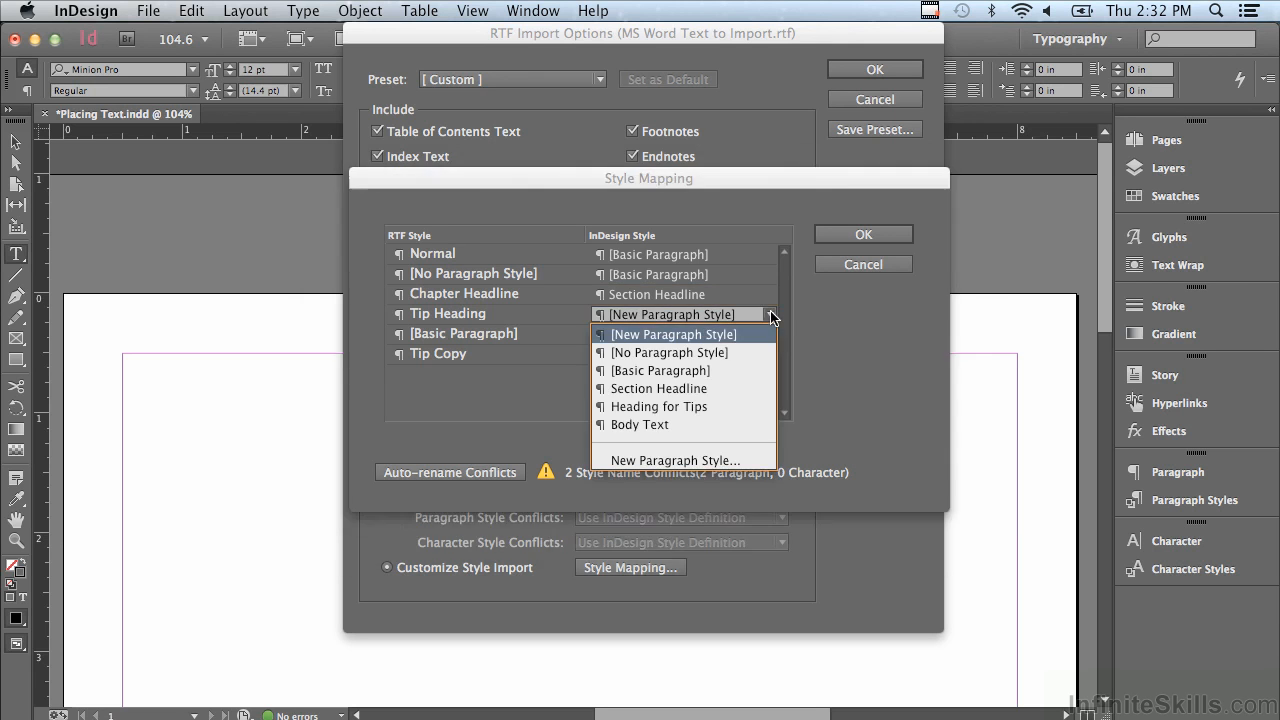
left_click(731, 407)
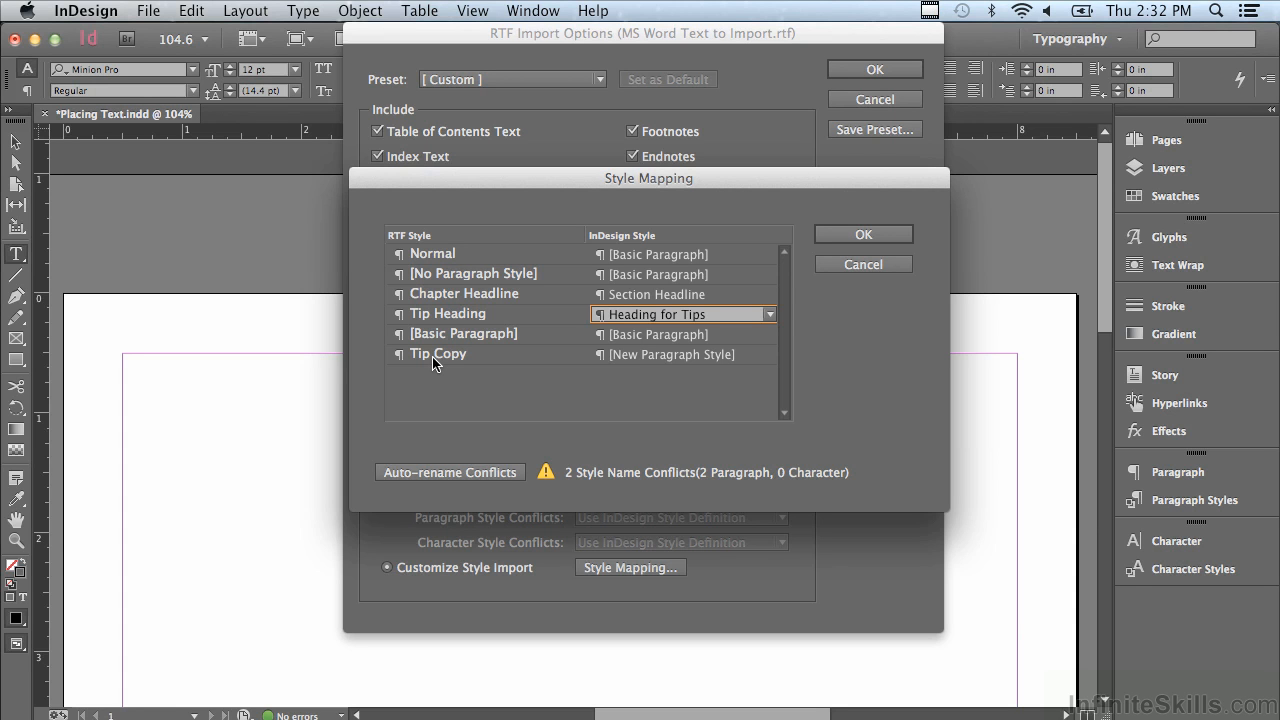
Map the RTF style Tip Copy to the InDesign style Body Text.
left_click(680, 356)
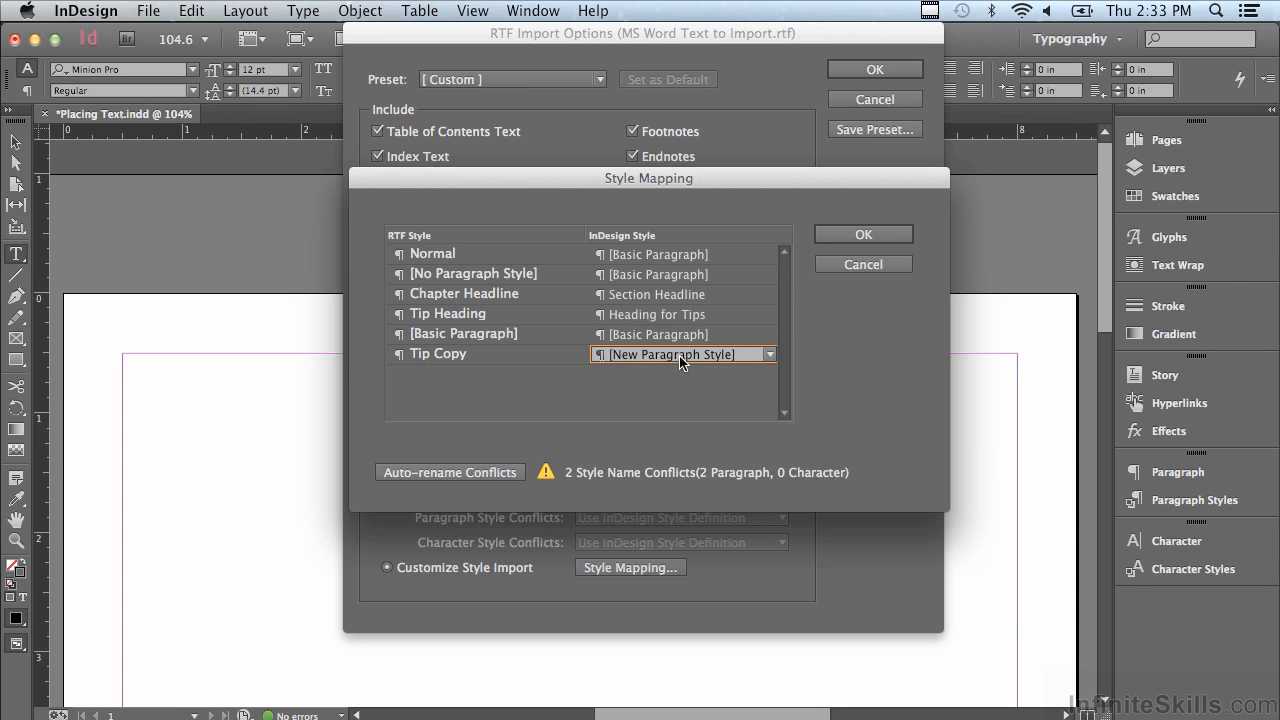
left_click(680, 356)
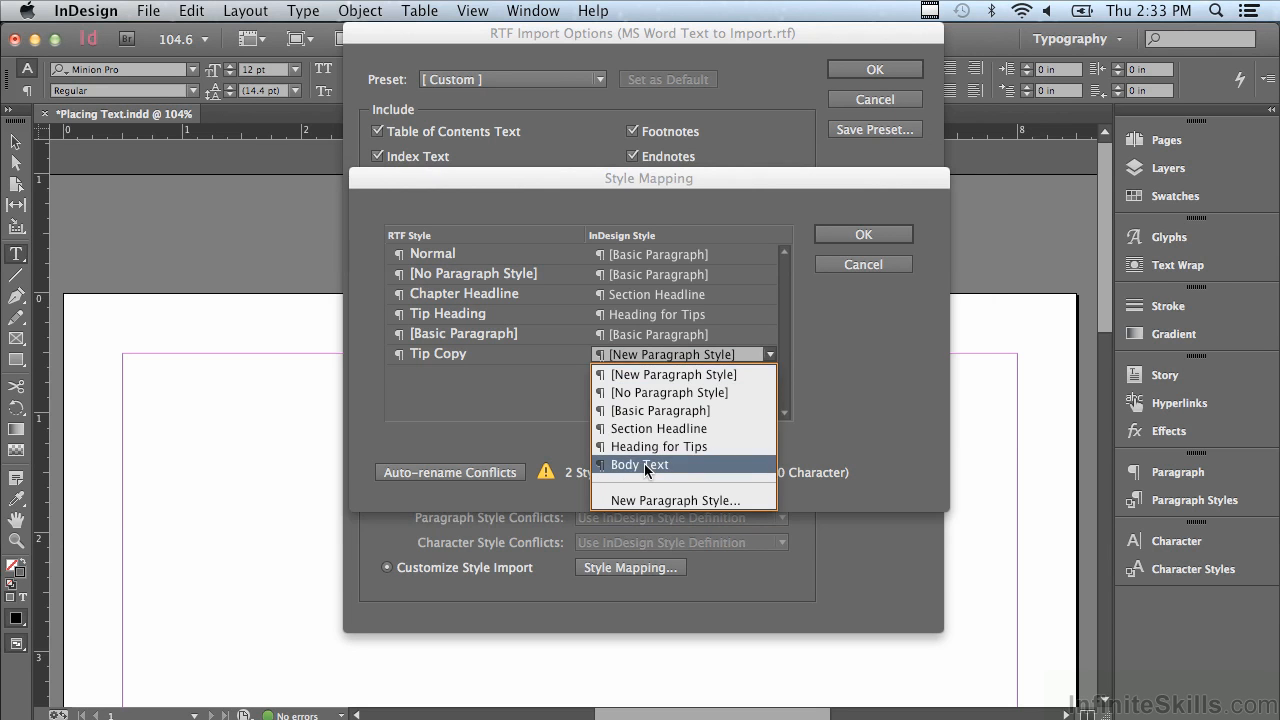
left_click(644, 464)
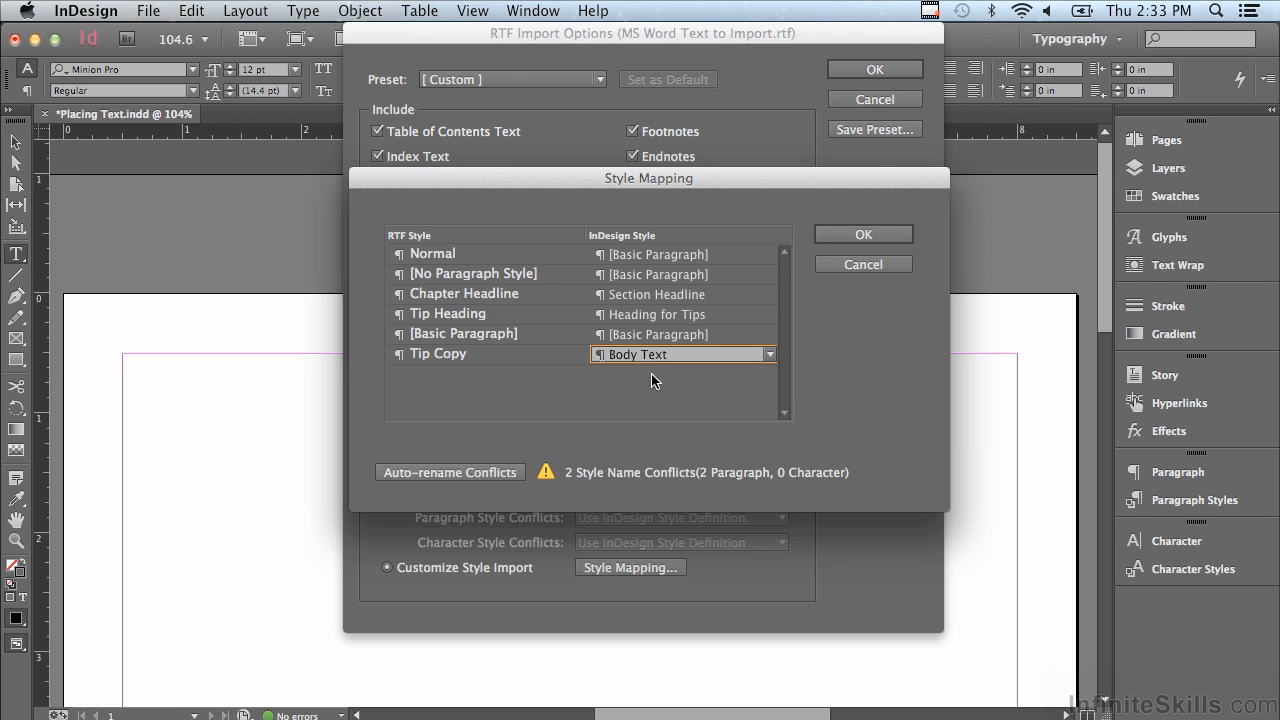
Accept the style mapping and import options, and flow the loaded text into the document starting on the first page.
left_click(843, 238)
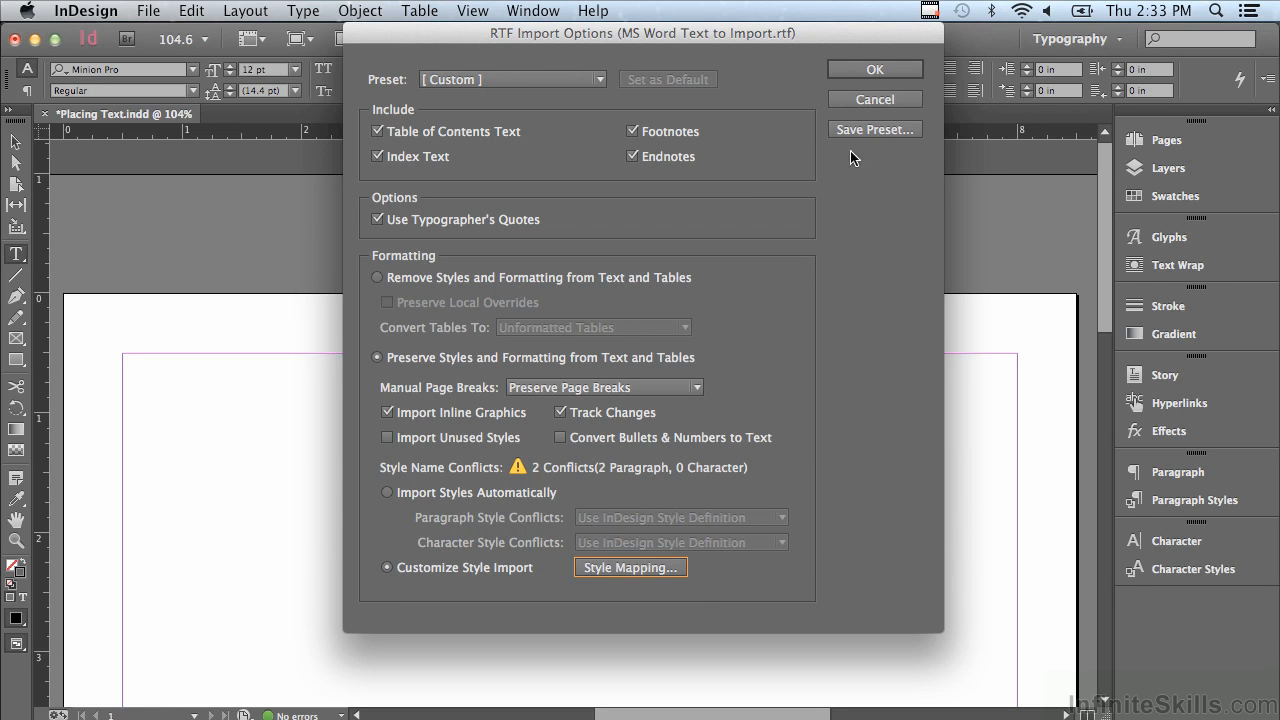
left_click(873, 70)
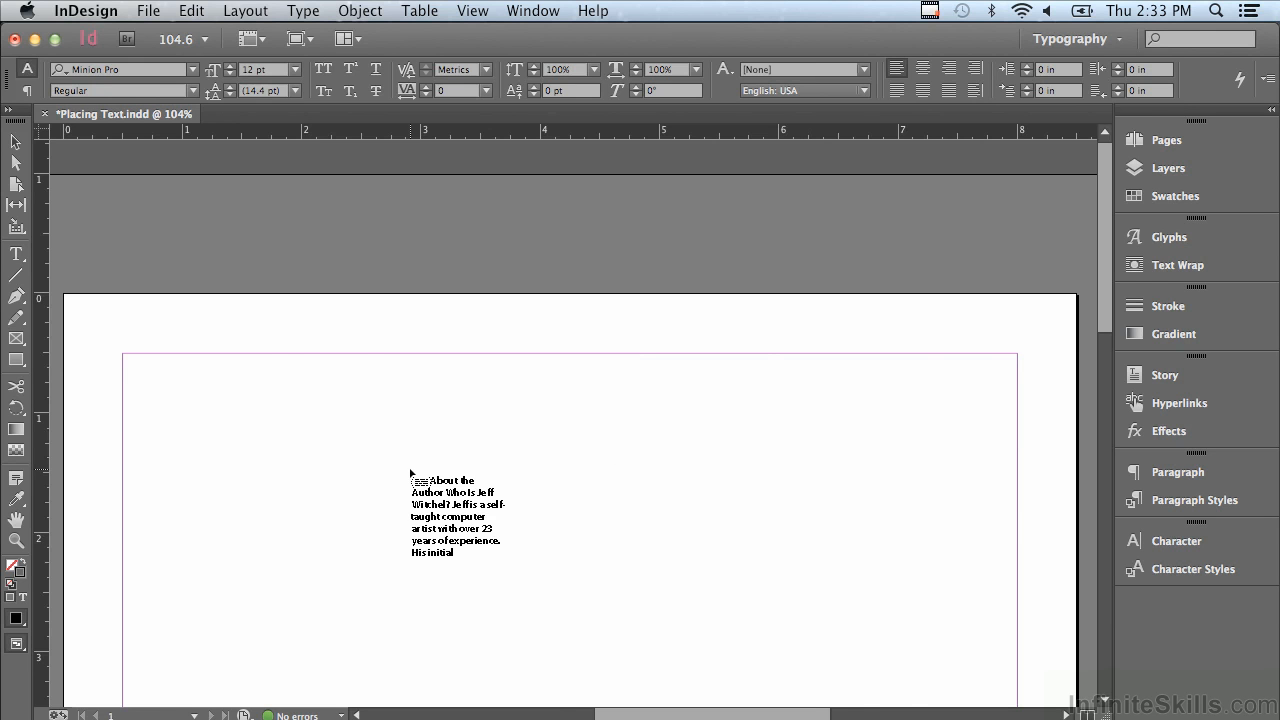
left_click(410, 471)
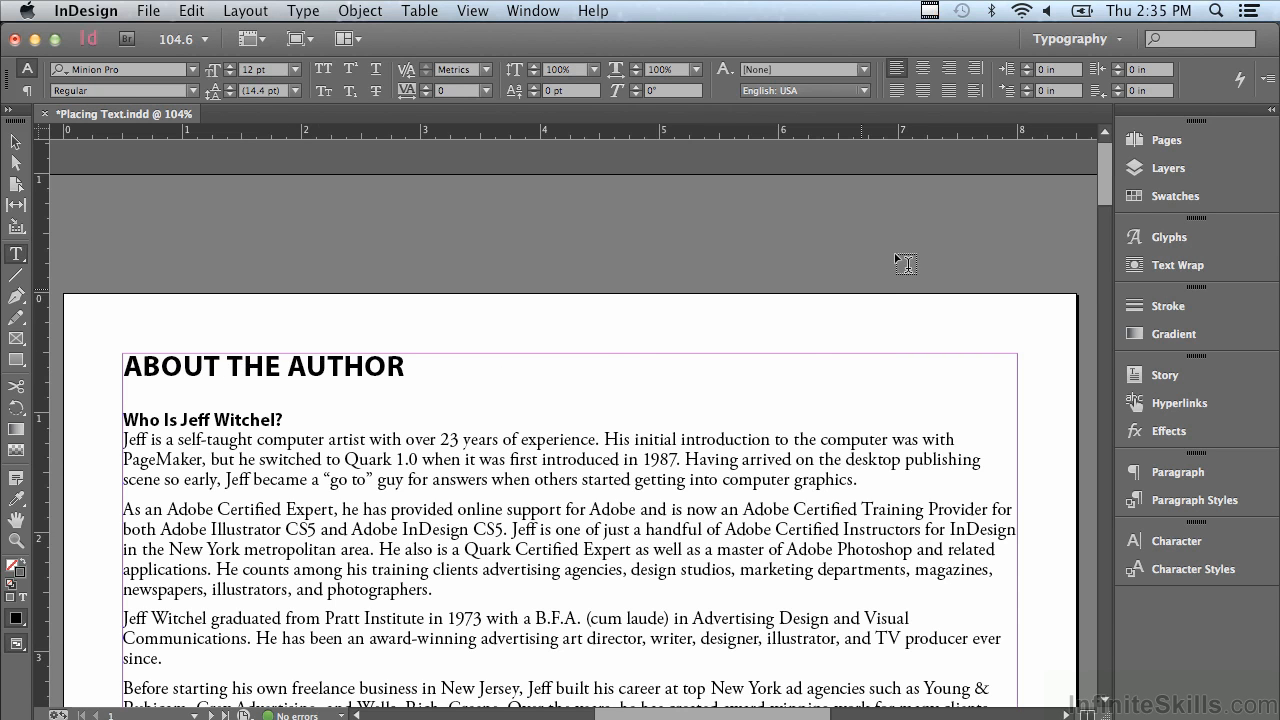
Examine the mapped headline, heading and body formatting of the placed text from the first page to the bottom of the second.
scroll(1100, 182, "down", 5)
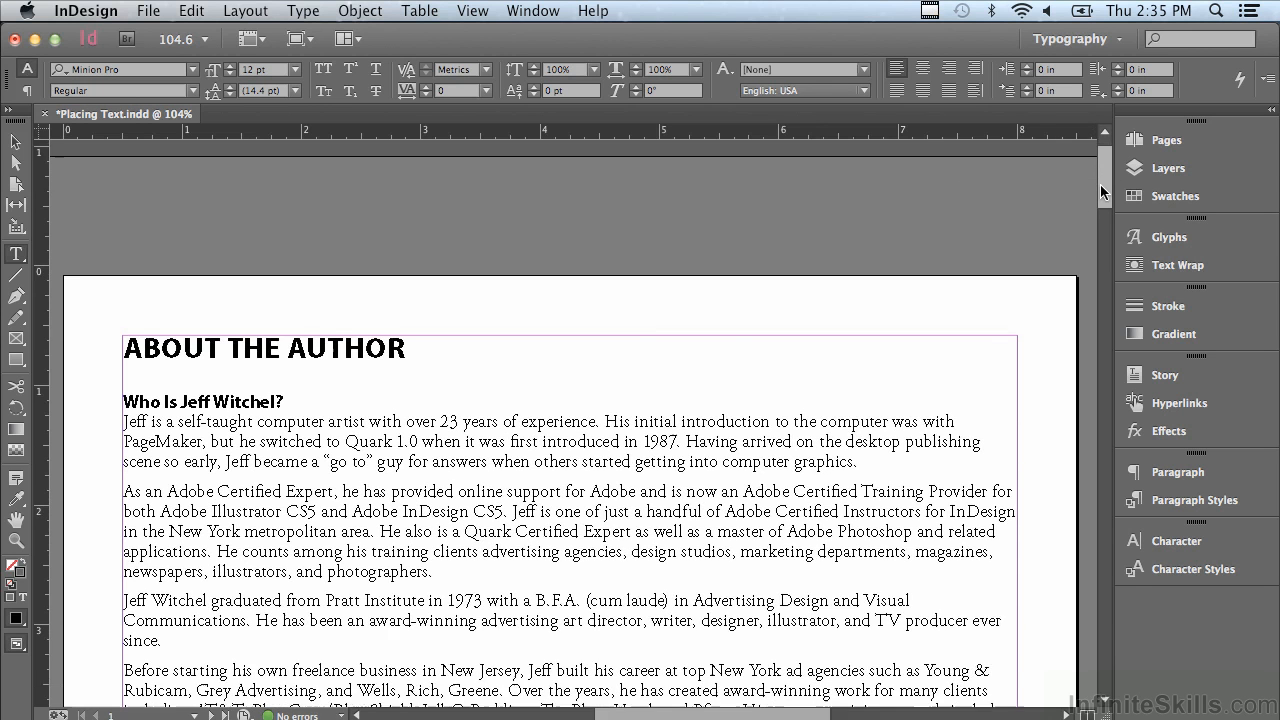
scroll(1097, 200, "down", 1)
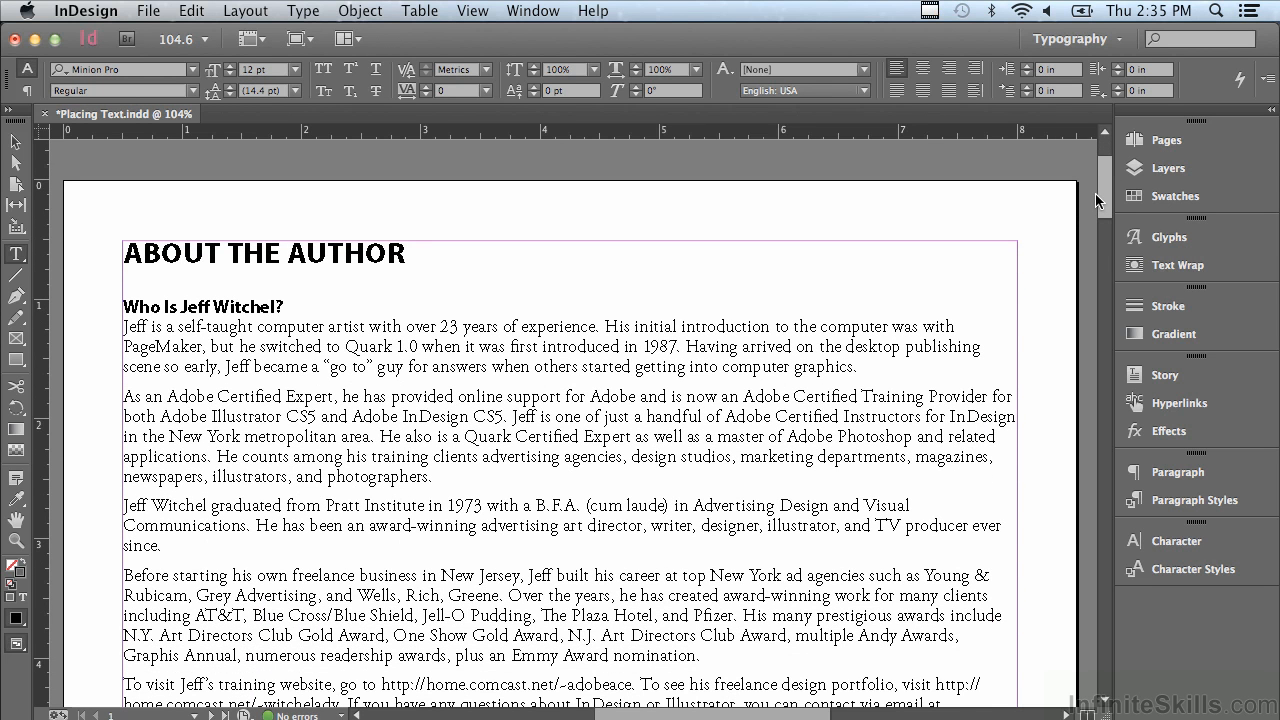
scroll(1090, 210, "down", 6)
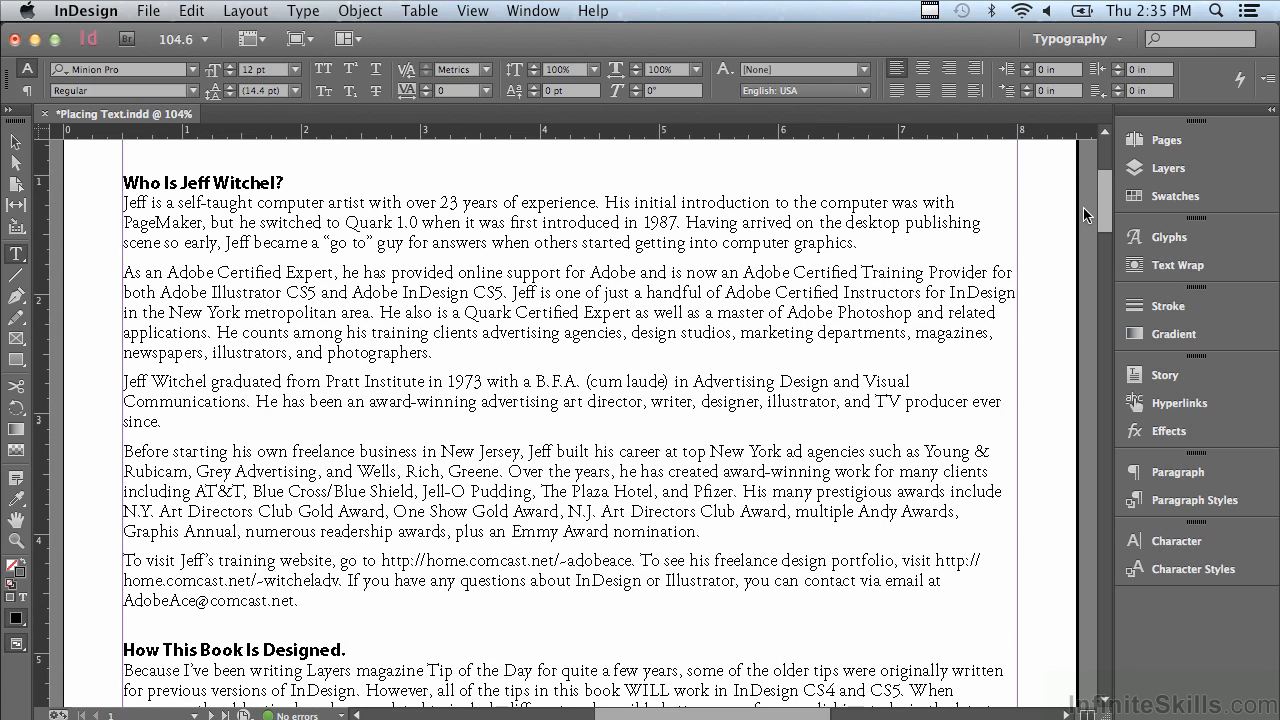
scroll(1083, 207, "down", 1)
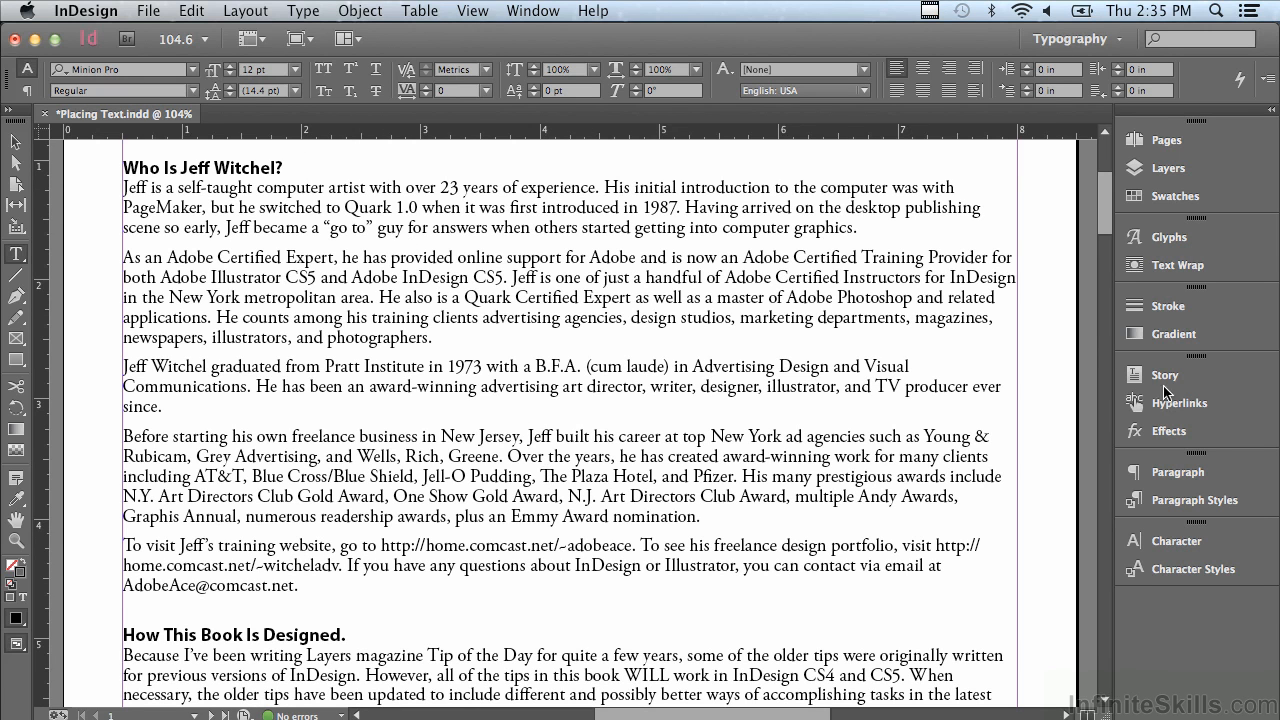
left_click_drag(1106, 226, 1056, 478)
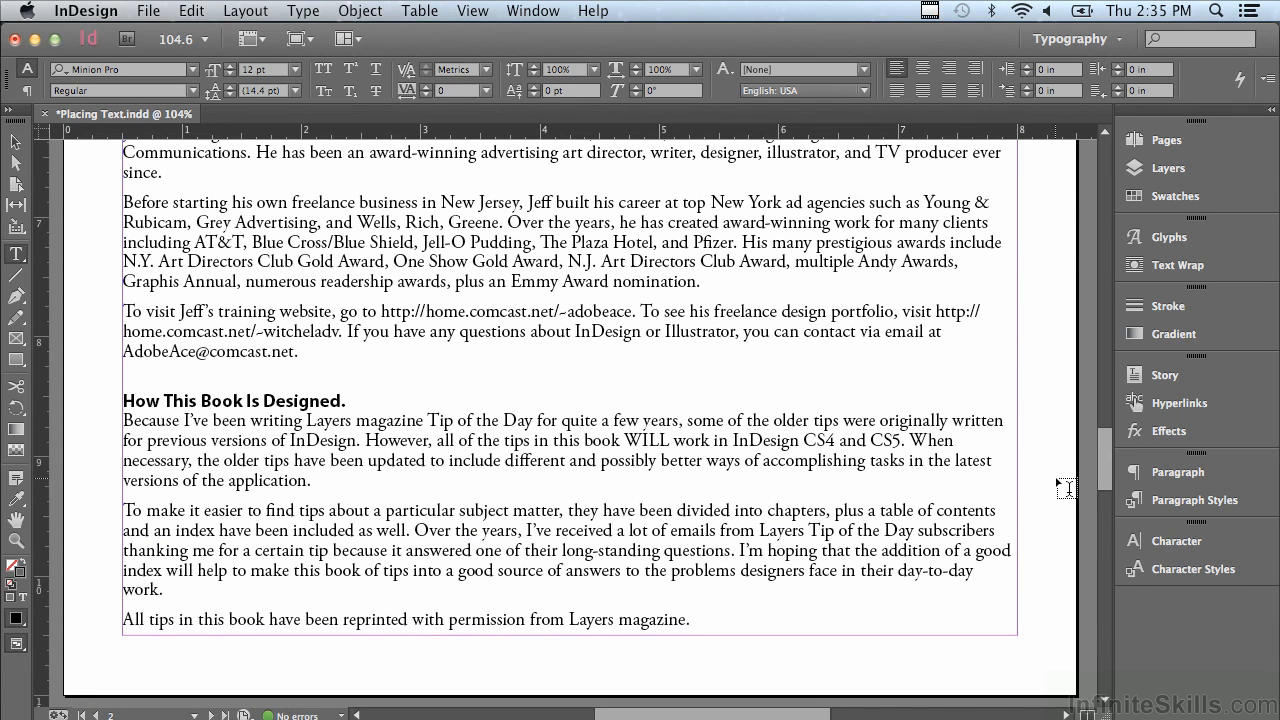